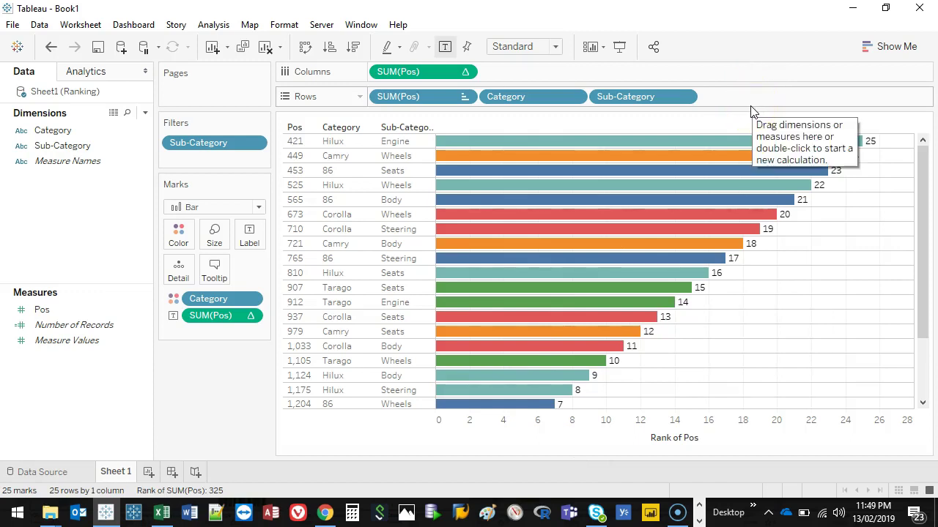
Maximise the Ranking workbook and centre the contents of columns A to C
{"action": "left_click", "coordinate": [279, 301]}
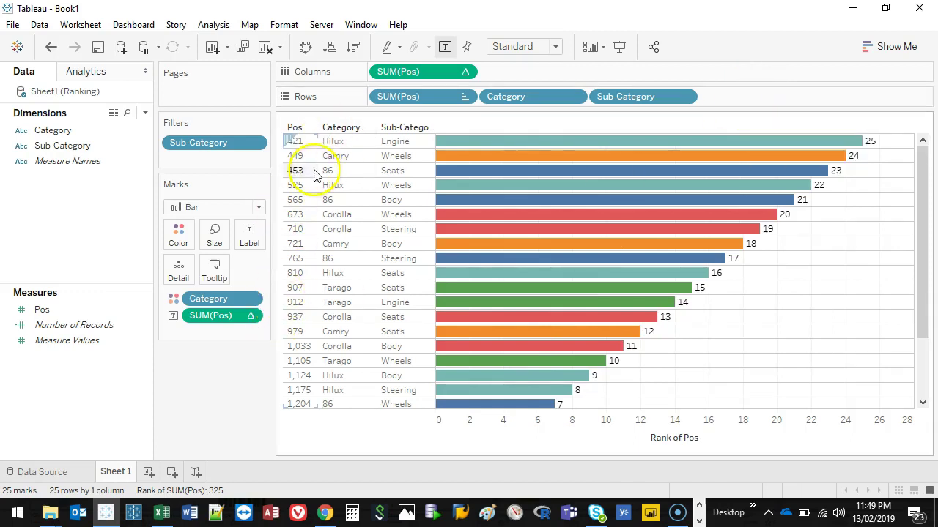
{"action": "left_click", "coordinate": [147, 472]}
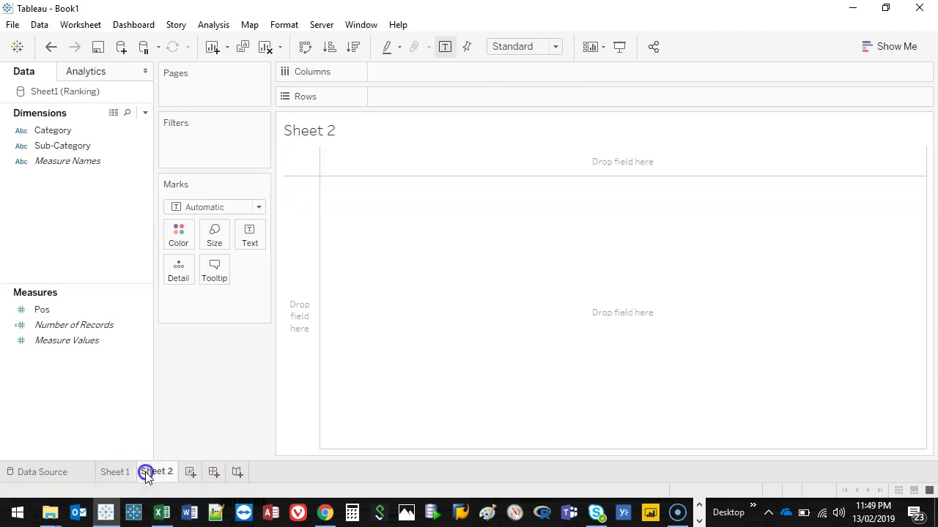
{"action": "left_click", "coordinate": [161, 513]}
{"action": "left_click", "coordinate": [886, 12]}
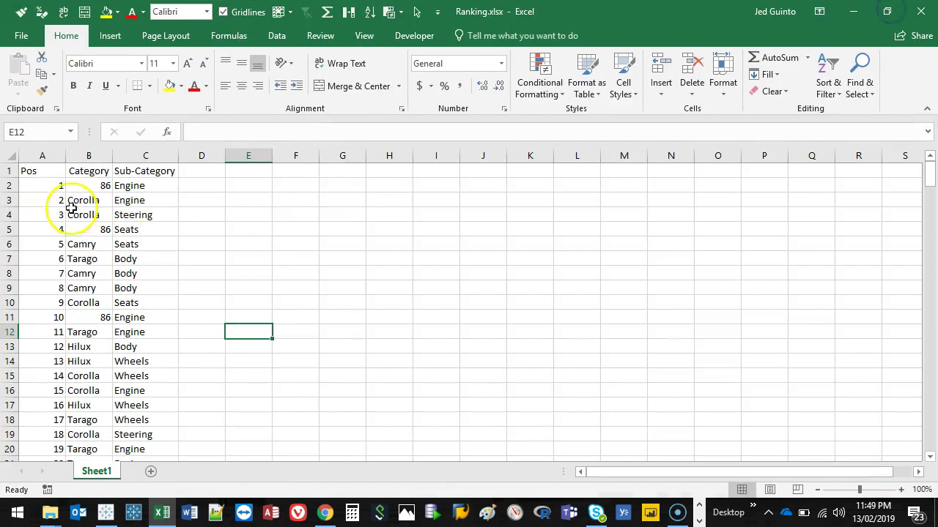
{"action": "left_click_drag", "start_coordinate": [55, 156], "coordinate": [142, 157]}
{"action": "left_click", "coordinate": [241, 86]}
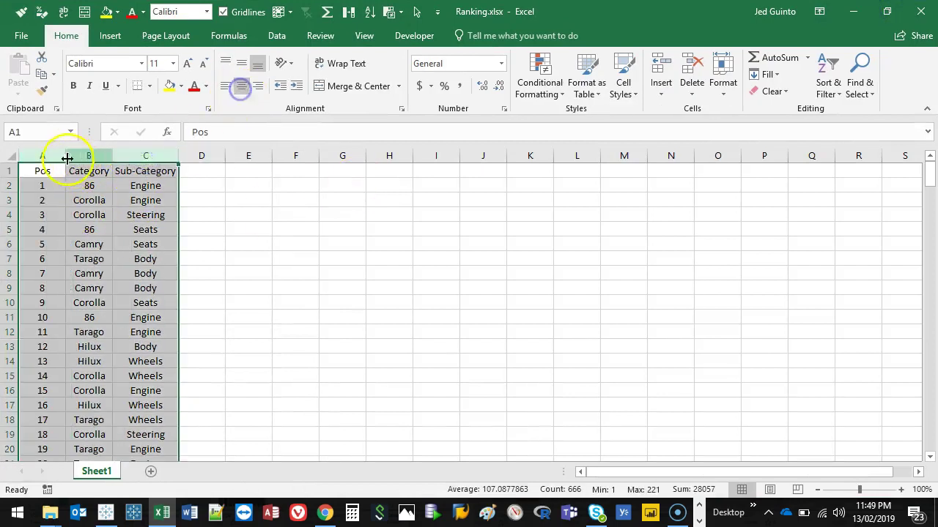
Widen column A and look through the Category and Sub-Category data
{"action": "left_click", "coordinate": [51, 156]}
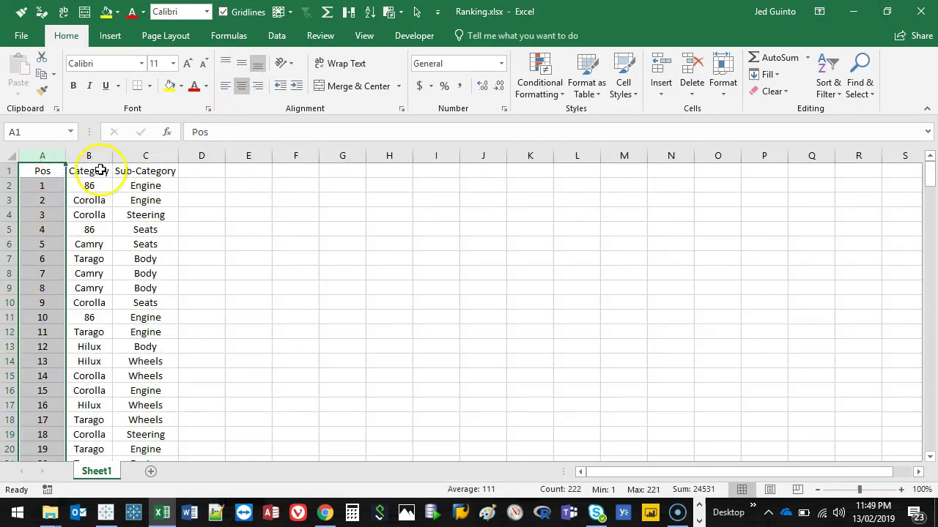
{"action": "left_click_drag", "start_coordinate": [66, 156], "coordinate": [147, 156]}
{"action": "left_click", "coordinate": [155, 258]}
{"action": "left_click", "coordinate": [121, 154]}
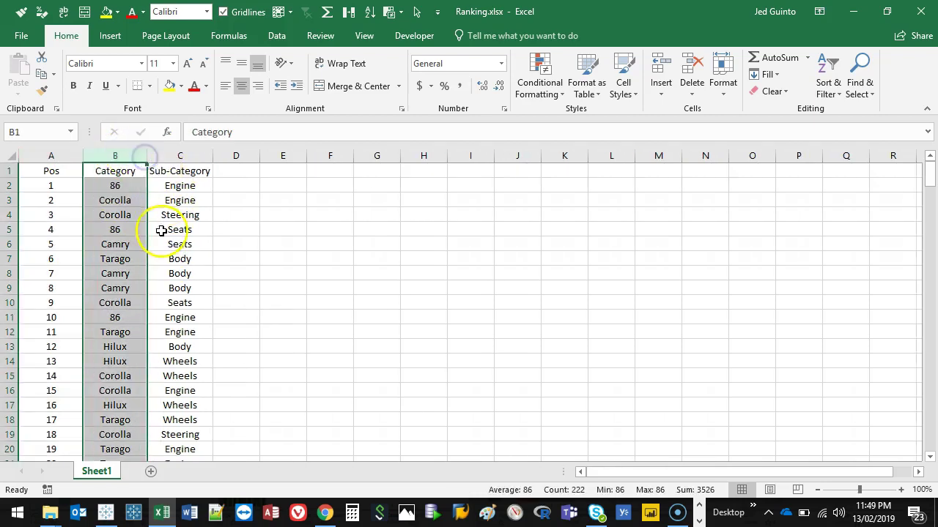
{"action": "left_click", "coordinate": [125, 331]}
{"action": "left_click", "coordinate": [122, 361]}
{"action": "scroll", "coordinate": [125, 371], "scroll_direction": "down", "scroll_amount": 9}
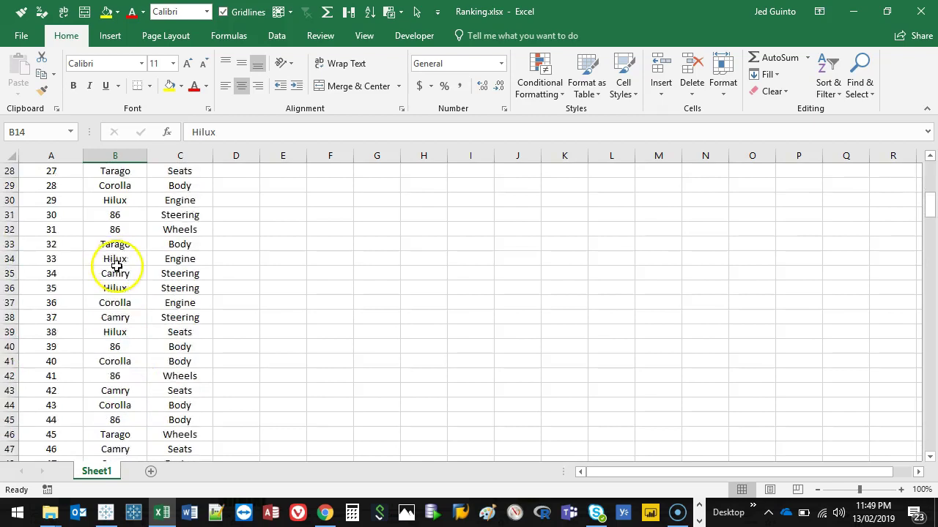
{"action": "scroll", "coordinate": [115, 267], "scroll_direction": "down", "scroll_amount": 5}
{"action": "scroll", "coordinate": [115, 220], "scroll_direction": "up", "scroll_amount": 15}
Add filter dropdowns to the header row and review the Category and Sub-Category value lists
{"action": "left_click", "coordinate": [115, 173]}
{"action": "key", "text": "shift+space"}
{"action": "key", "text": "ctrl+shift+l"}
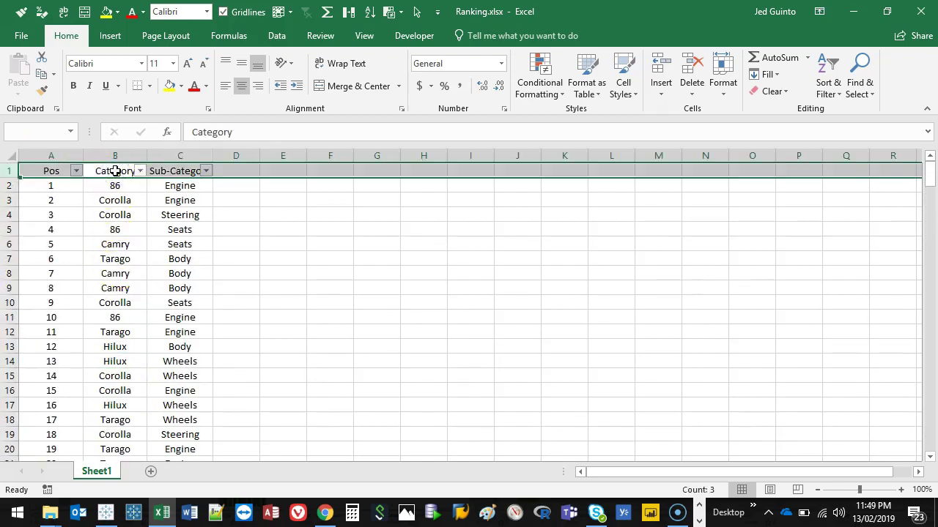
{"action": "left_click", "coordinate": [139, 171]}
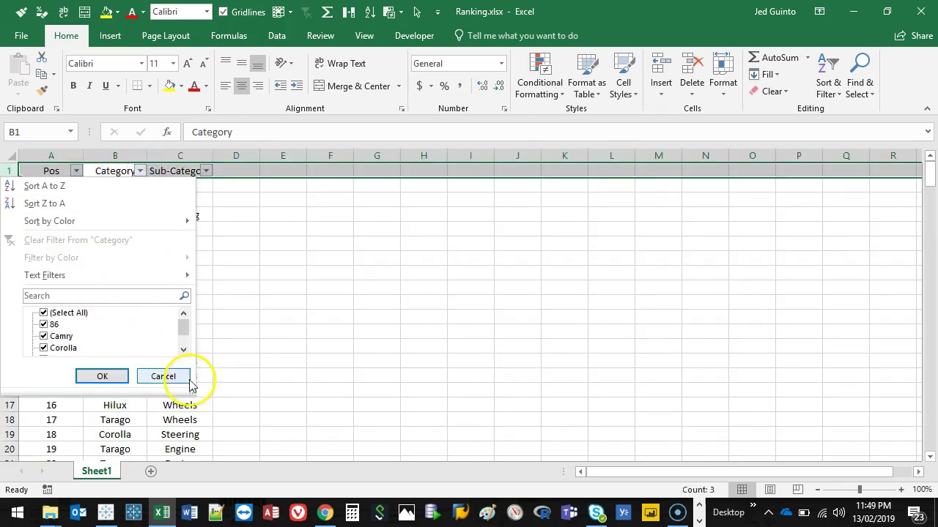
{"action": "left_click_drag", "start_coordinate": [194, 394], "coordinate": [194, 454]}
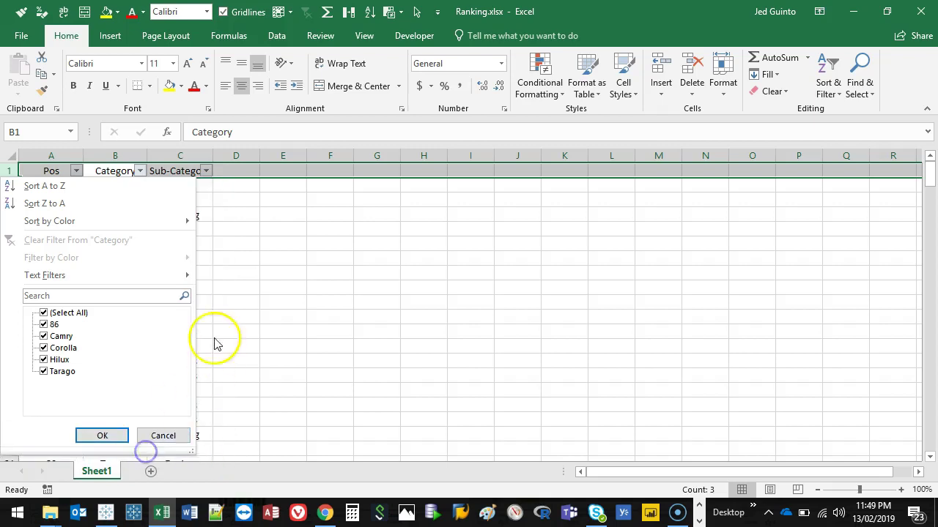
{"action": "left_click", "coordinate": [240, 271]}
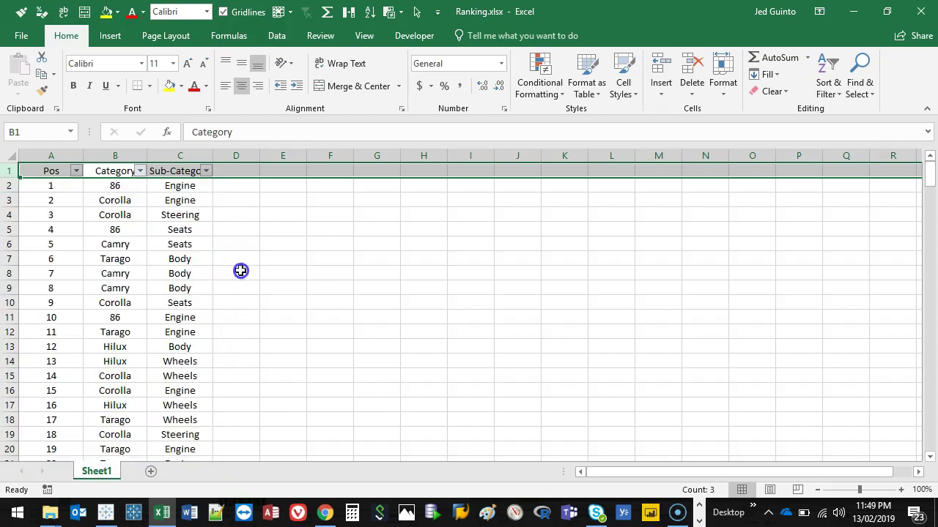
{"action": "left_click", "coordinate": [206, 171]}
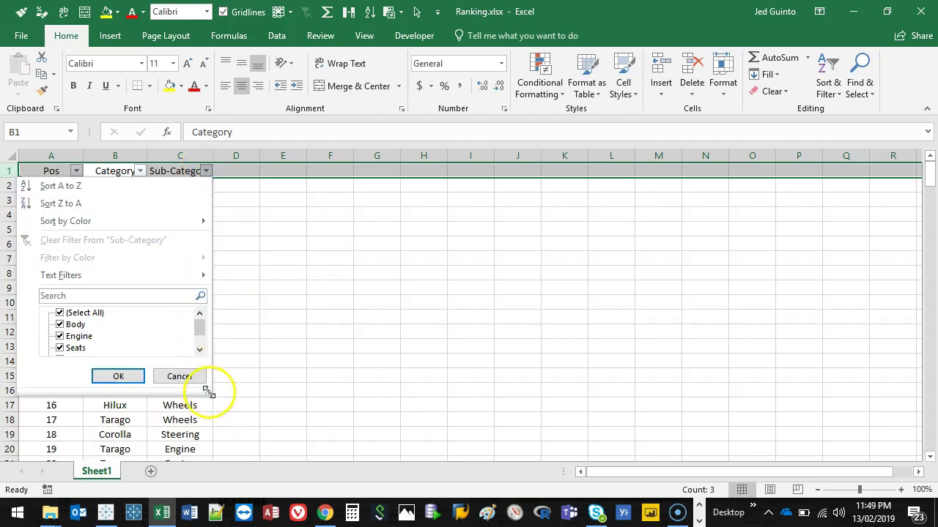
{"action": "left_click_drag", "start_coordinate": [208, 393], "coordinate": [273, 451]}
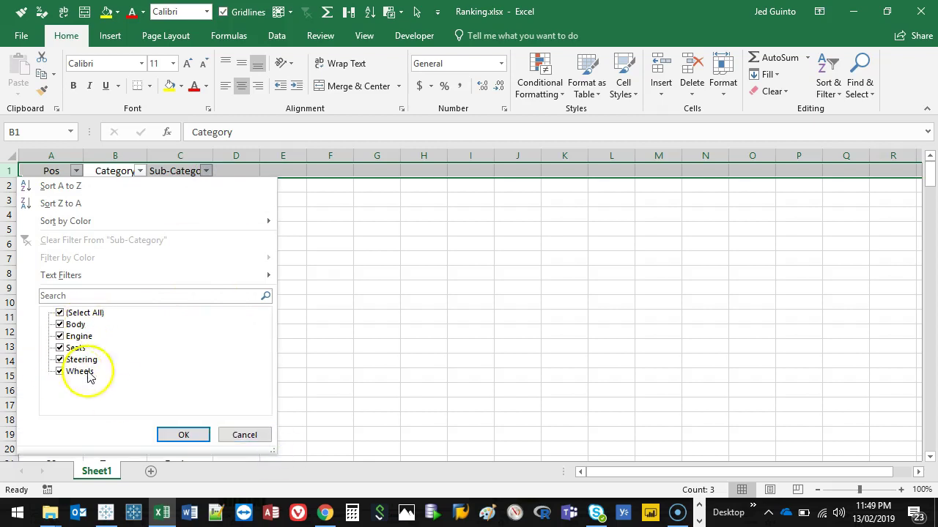
{"action": "left_click", "coordinate": [255, 437]}
{"action": "left_click", "coordinate": [156, 289]}
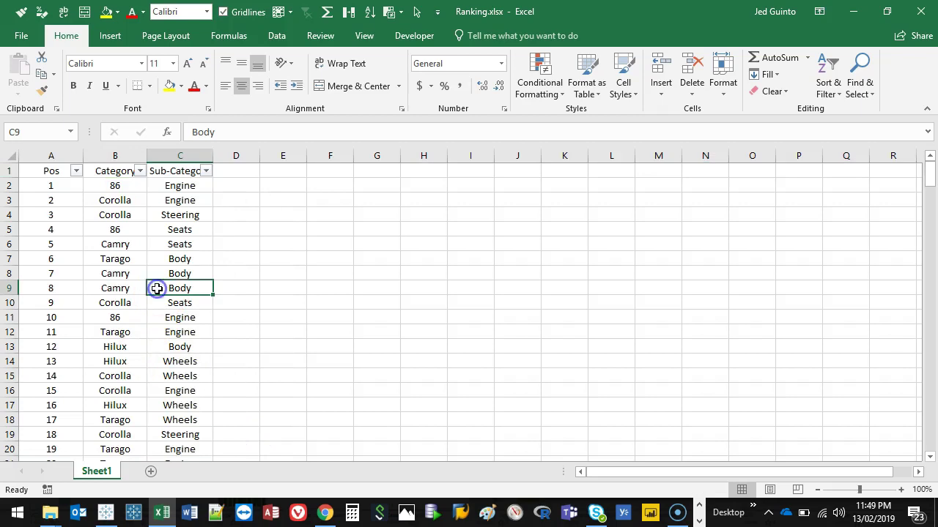
{"action": "left_click", "coordinate": [852, 10]}
On the empty Sheet 2, place Category then Sub-Category on Rows
{"action": "left_click", "coordinate": [82, 476]}
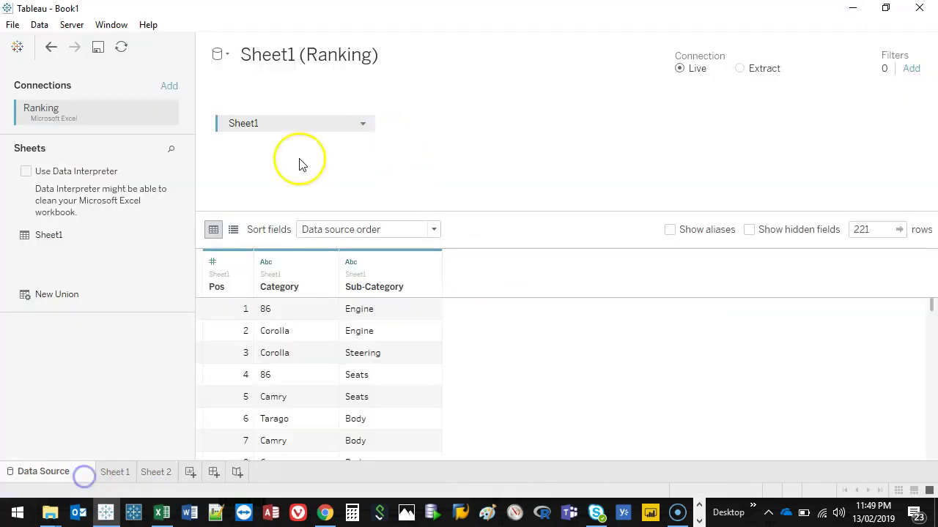
{"action": "left_click", "coordinate": [134, 476]}
{"action": "left_click", "coordinate": [156, 476]}
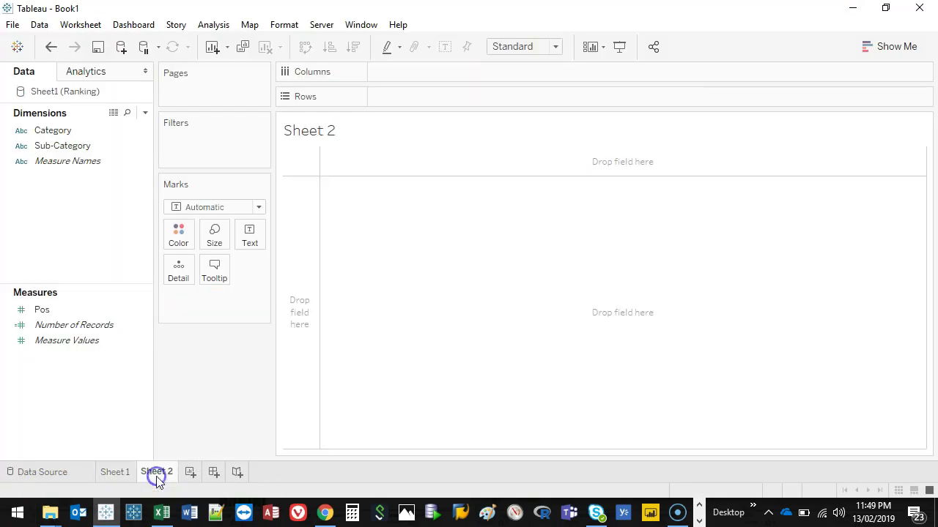
{"action": "left_click", "coordinate": [79, 146]}
{"action": "left_click", "coordinate": [80, 133], "text": "ctrl"}
{"action": "left_click_drag", "start_coordinate": [80, 132], "coordinate": [394, 100]}
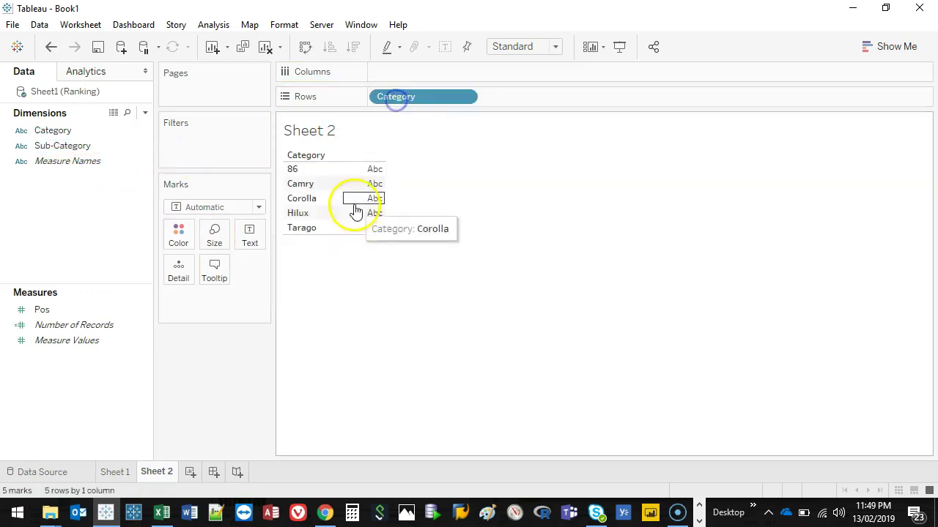
{"action": "left_click", "coordinate": [73, 150]}
{"action": "left_click_drag", "start_coordinate": [46, 146], "coordinate": [556, 96]}
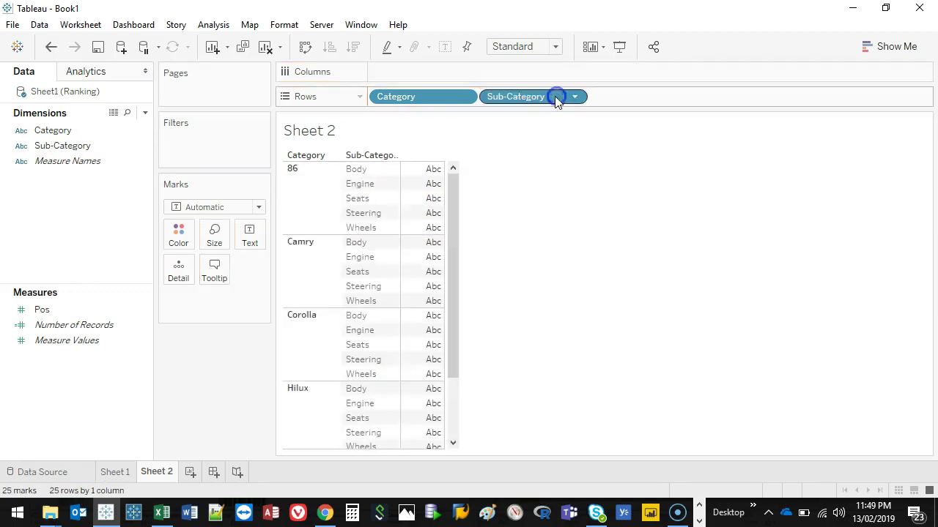
Plot SUM(Pos) as horizontal bars, sorted descending within each Category
{"action": "left_click", "coordinate": [52, 312]}
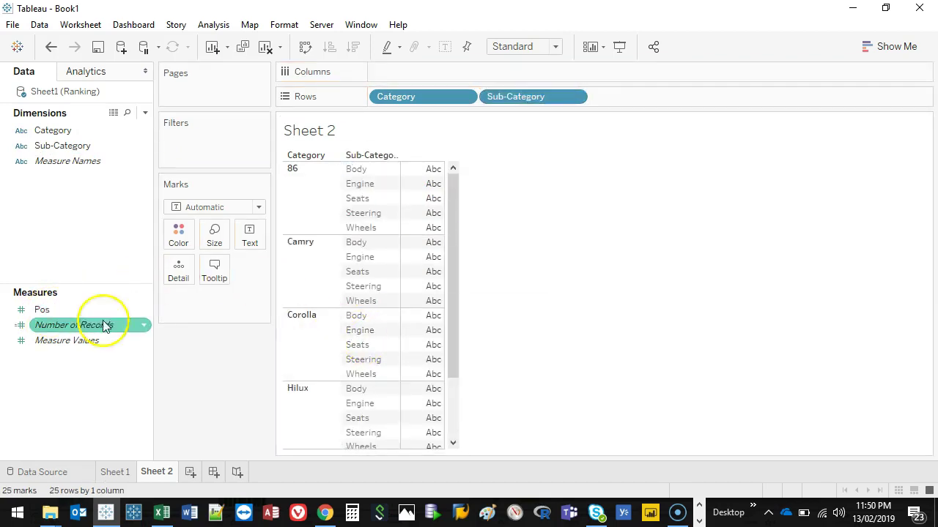
{"action": "left_click_drag", "start_coordinate": [59, 311], "coordinate": [414, 77]}
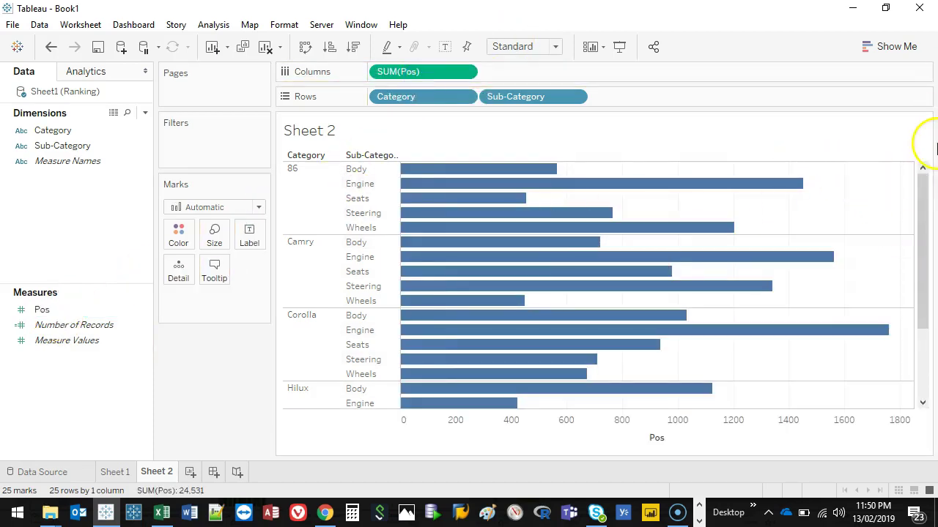
{"action": "left_click_drag", "start_coordinate": [923, 199], "coordinate": [929, 308]}
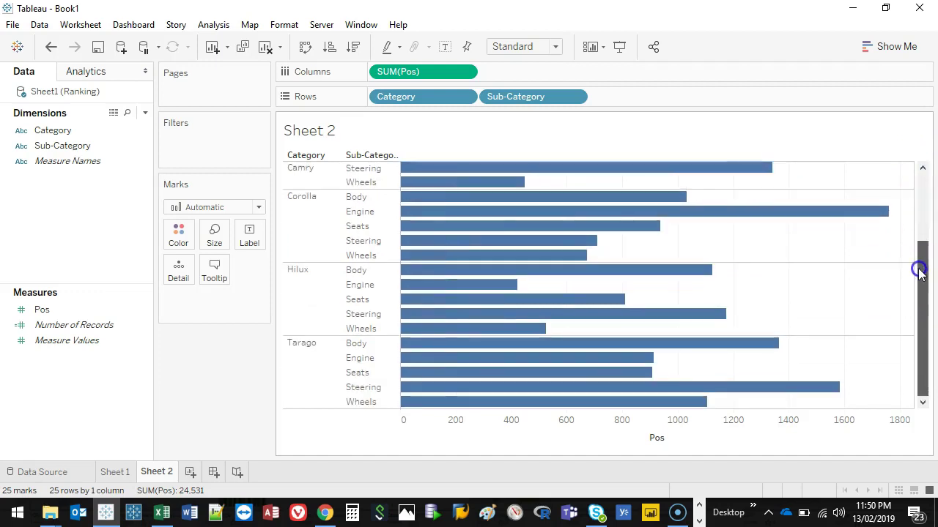
{"action": "left_click_drag", "start_coordinate": [921, 271], "coordinate": [909, 164]}
{"action": "mouse_move", "coordinate": [543, 207]}
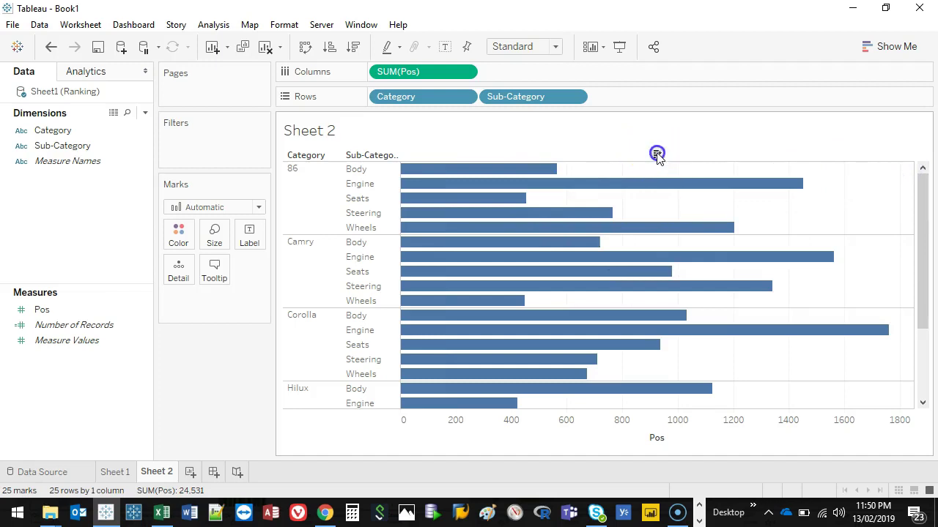
{"action": "left_click", "coordinate": [656, 154]}
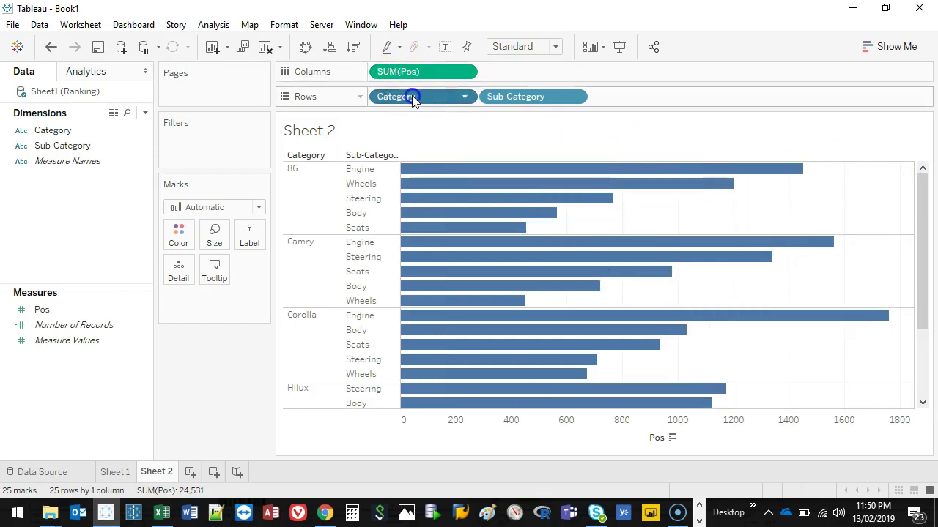
Colour the bars by Category and hide the colour legend
{"action": "left_click_drag", "start_coordinate": [412, 99], "coordinate": [180, 241]}
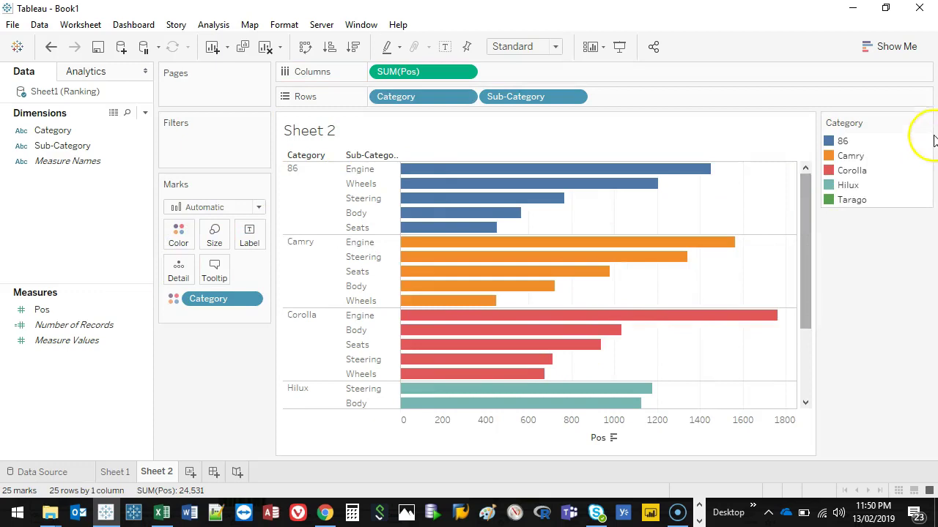
{"action": "left_click", "coordinate": [924, 122]}
{"action": "left_click", "coordinate": [896, 247]}
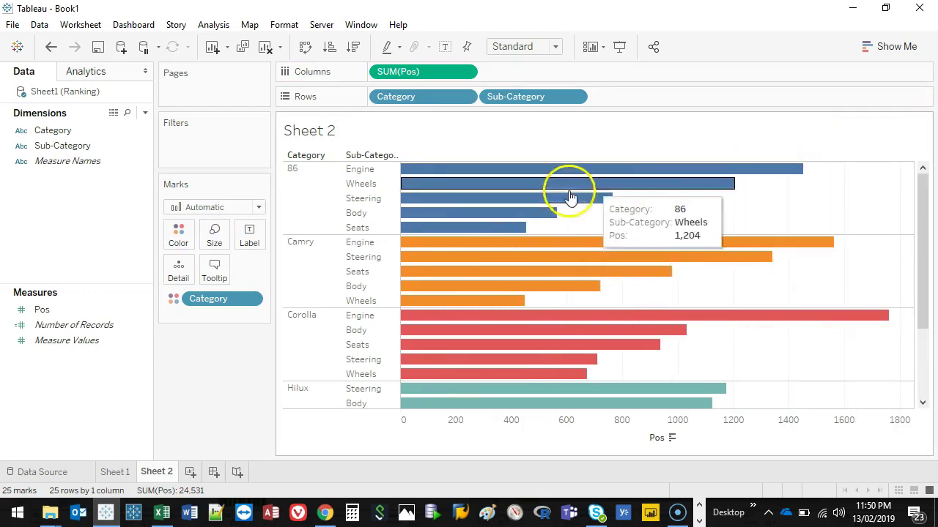
Enter =RANDBETWEEN(1,1000) in cell D2 of the Ranking sheet
{"action": "left_click", "coordinate": [161, 513]}
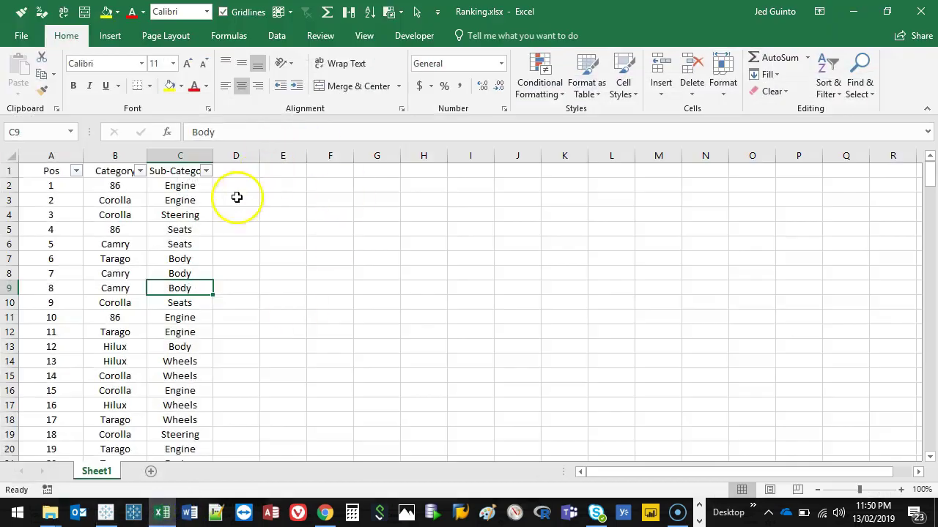
{"action": "left_click", "coordinate": [236, 185]}
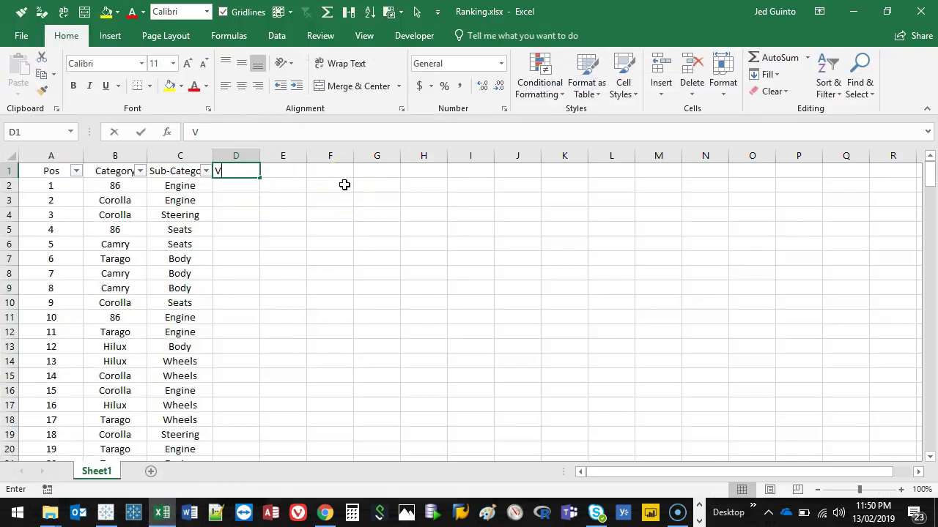
{"action": "type", "text": "=ran"}
{"action": "key", "text": "Down"}
{"action": "key", "text": "Tab"}
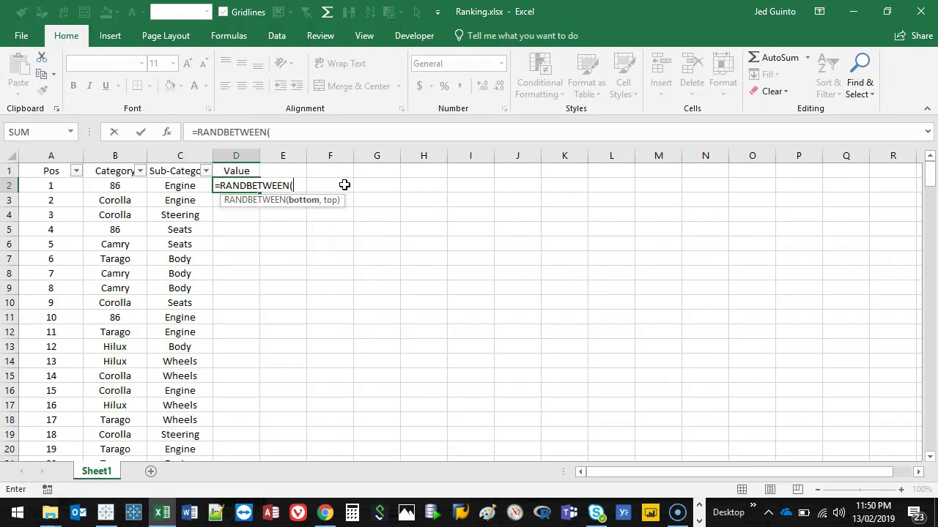
{"action": "type", "text": "1,1000"}
{"action": "key", "text": "Return"}
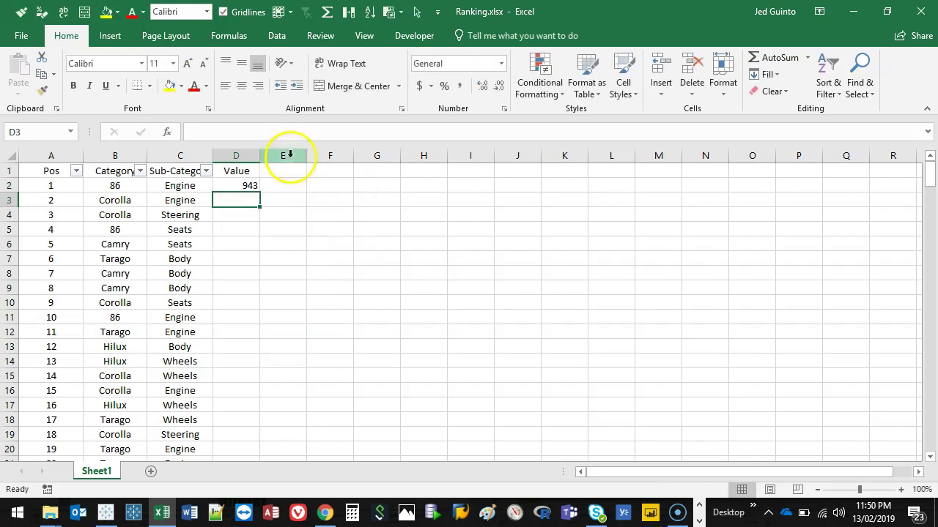
Fill the RANDBETWEEN formula down the entire Value column
{"action": "left_click", "coordinate": [252, 184]}
{"action": "double_click", "coordinate": [259, 193]}
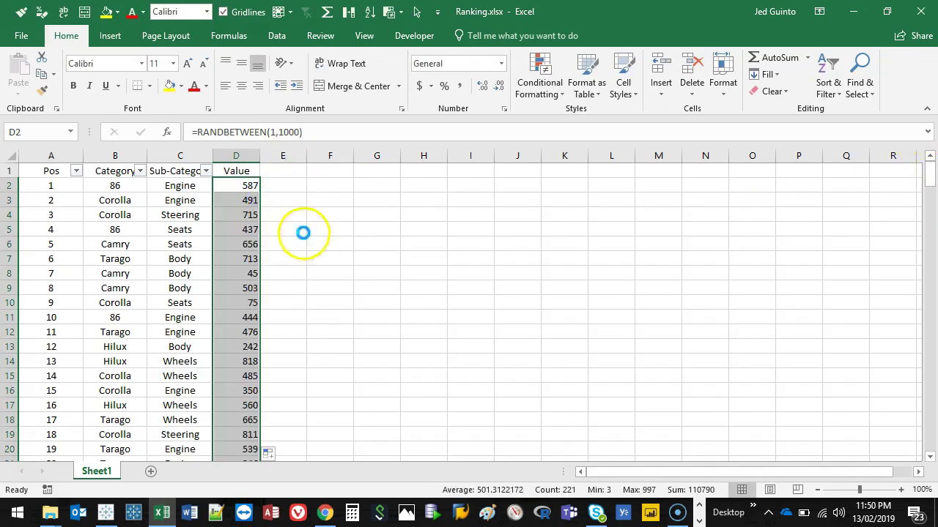
{"action": "right_click", "coordinate": [225, 206]}
{"action": "left_click", "coordinate": [257, 192]}
{"action": "mouse_move", "coordinate": [931, 185]}
{"action": "left_mouse_down"}
{"action": "mouse_move", "coordinate": [919, 415]}
{"action": "mouse_move", "coordinate": [936, 310]}
{"action": "mouse_move", "coordinate": [929, 172]}
{"action": "left_mouse_up"}
{"action": "left_click", "coordinate": [215, 273]}
{"action": "left_click", "coordinate": [191, 244]}
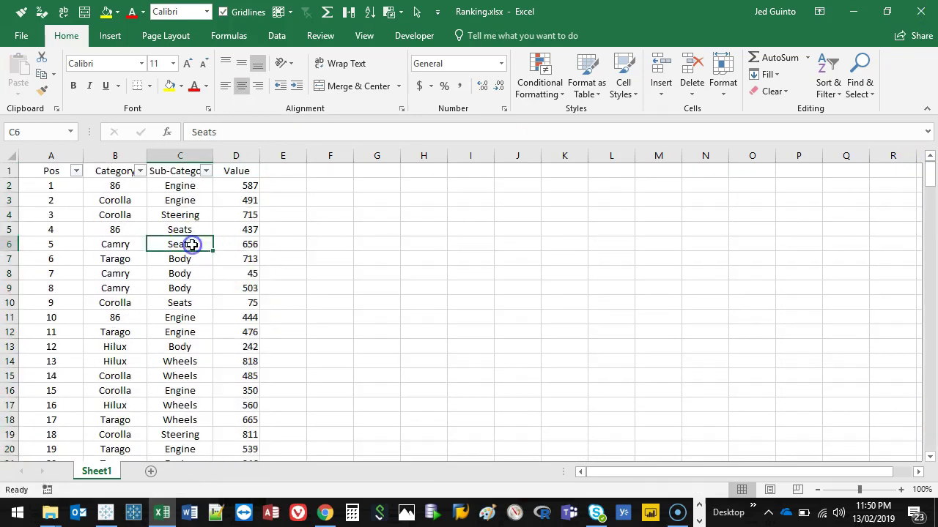
Refresh the Ranking data source so the new Value field appears
{"action": "left_click", "coordinate": [853, 11]}
{"action": "right_click", "coordinate": [67, 91]}
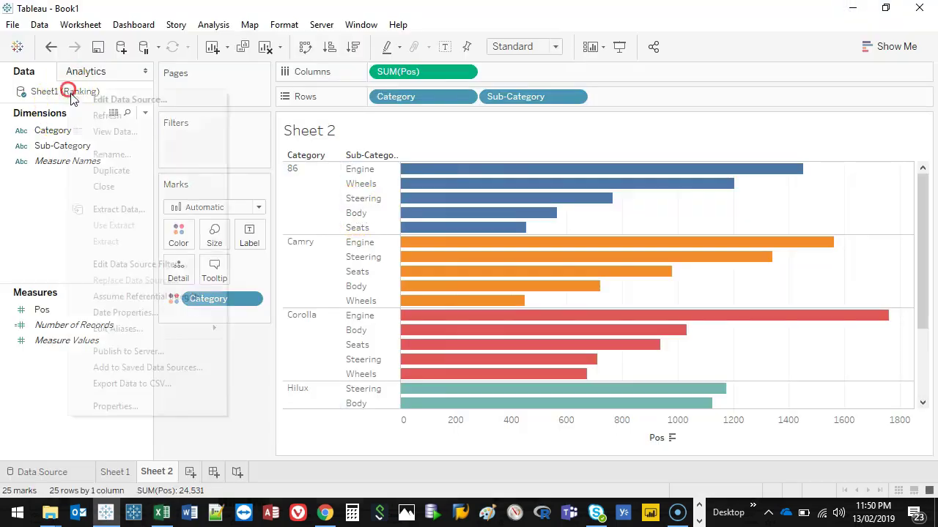
{"action": "left_click", "coordinate": [110, 115]}
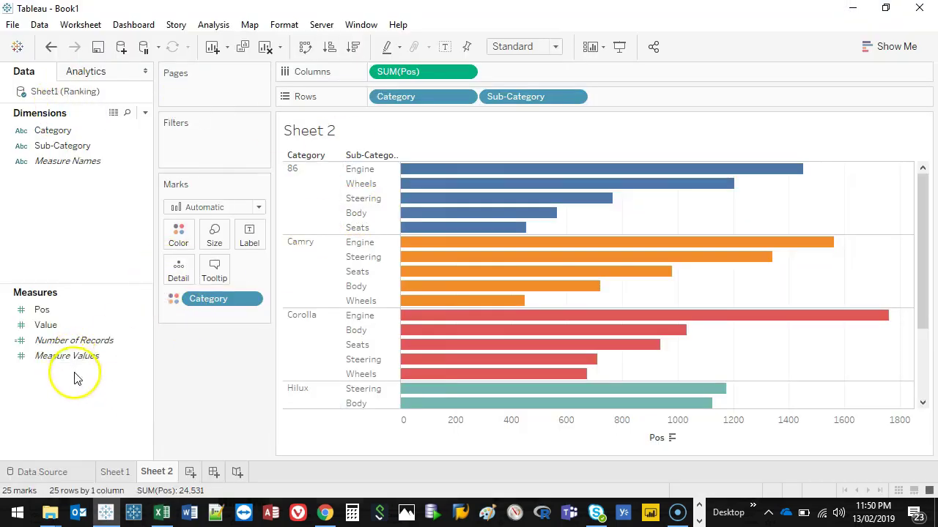
Replace SUM(Pos) with SUM(Value) as the bar measure on Columns
{"action": "left_click", "coordinate": [62, 326]}
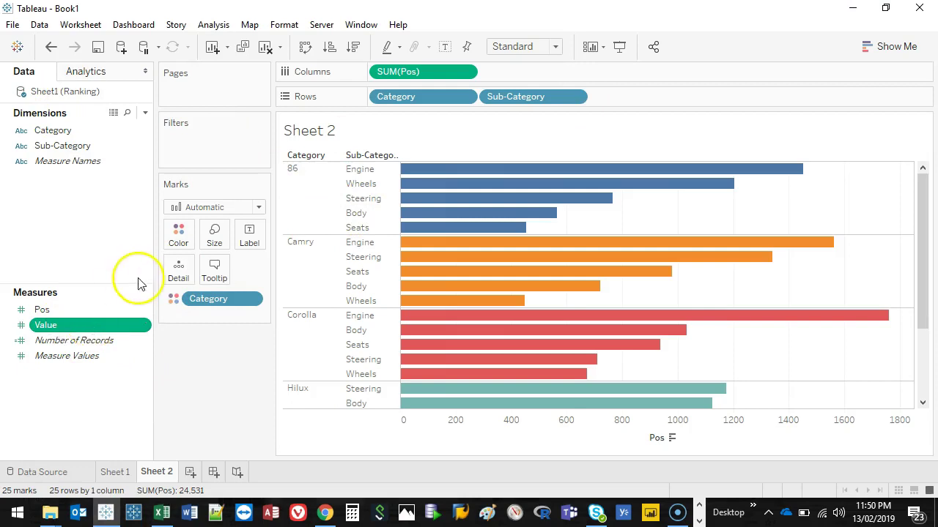
{"action": "mouse_move", "coordinate": [449, 73]}
{"action": "left_mouse_down"}
{"action": "mouse_move", "coordinate": [178, 433]}
{"action": "mouse_move", "coordinate": [96, 345]}
{"action": "mouse_move", "coordinate": [410, 143]}
{"action": "mouse_move", "coordinate": [447, 73]}
{"action": "left_mouse_up"}
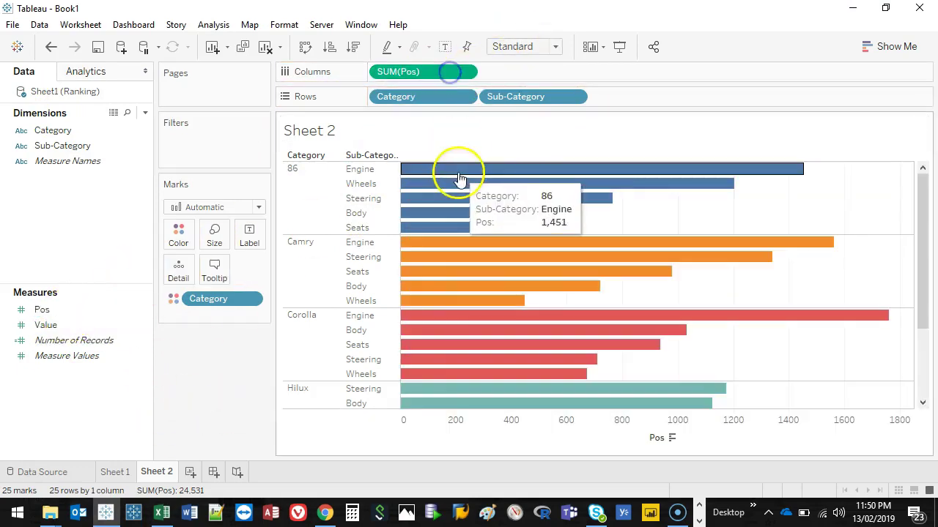
{"action": "right_click", "coordinate": [423, 77]}
{"action": "left_click", "coordinate": [437, 114]}
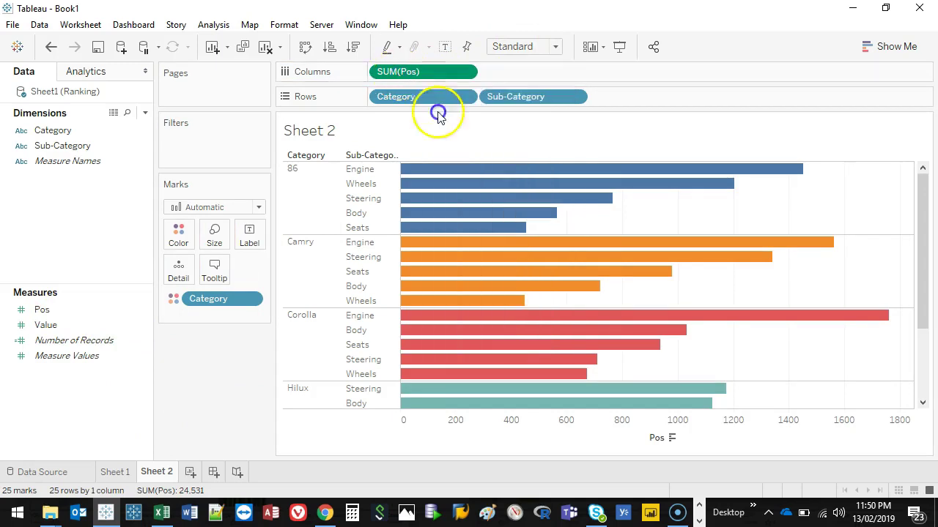
{"action": "left_click_drag", "start_coordinate": [423, 73], "coordinate": [224, 377]}
{"action": "left_click_drag", "start_coordinate": [100, 329], "coordinate": [473, 71]}
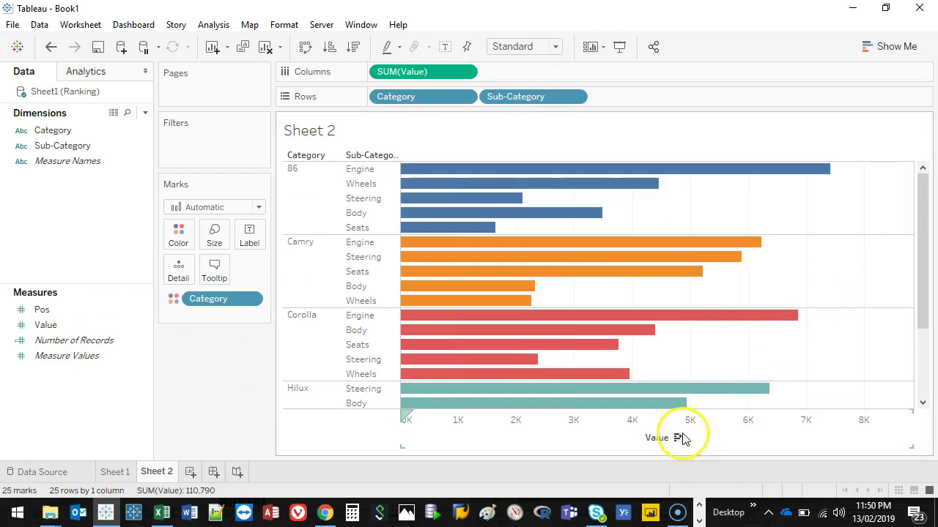
Sort the Value bars descending, then briefly swap and restore the Category and Sub-Category order
{"action": "left_click", "coordinate": [678, 437]}
{"action": "left_click_drag", "start_coordinate": [922, 188], "coordinate": [915, 231]}
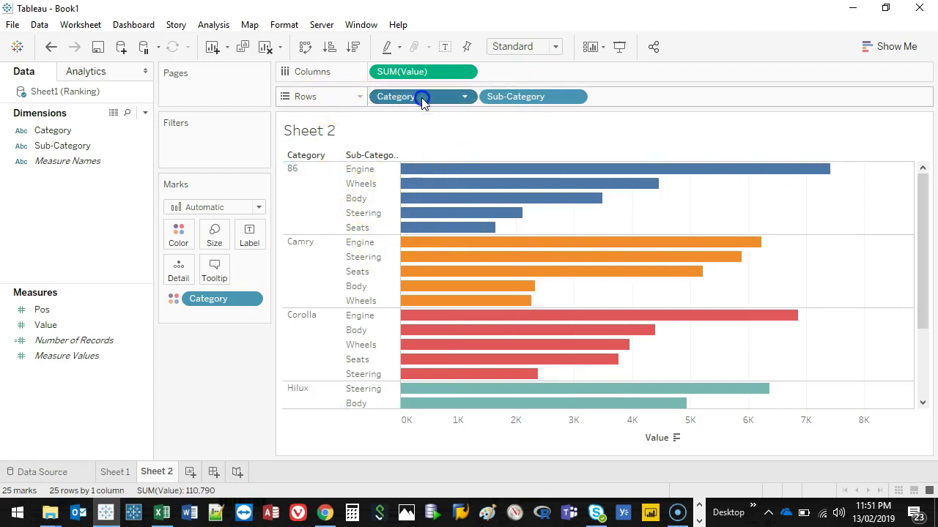
{"action": "left_click_drag", "start_coordinate": [422, 99], "coordinate": [623, 100]}
{"action": "left_click_drag", "start_coordinate": [473, 103], "coordinate": [655, 99]}
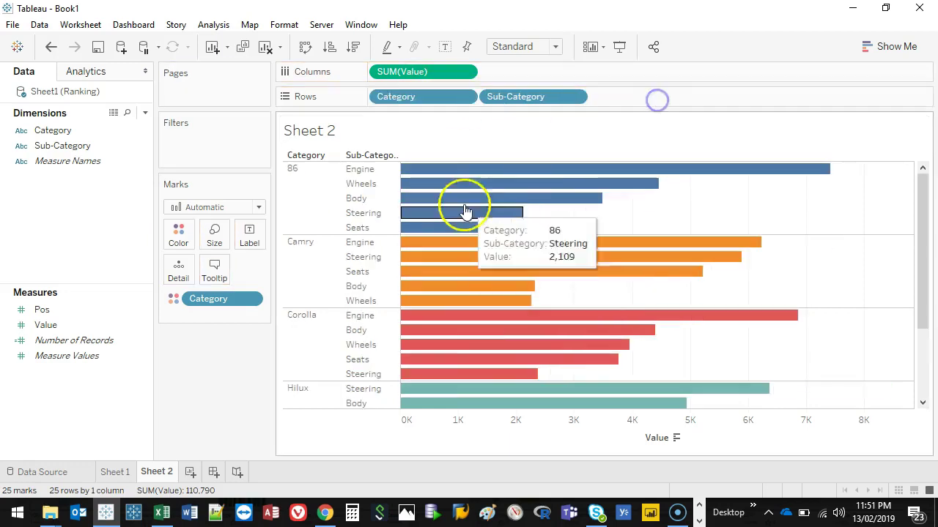
Create the calculated field 'Category and Sub' as [Category] + "-" + [Sub-Category]
{"action": "right_click", "coordinate": [73, 204]}
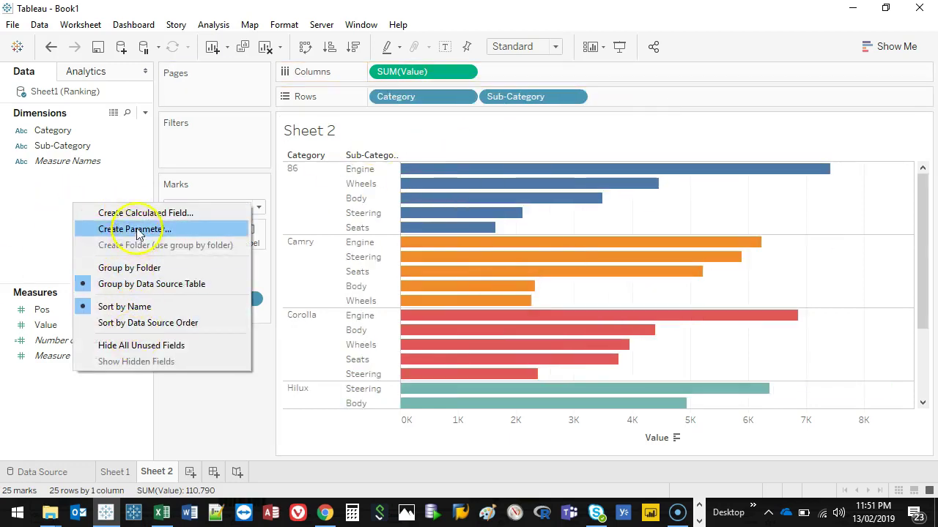
{"action": "left_click", "coordinate": [140, 223]}
{"action": "left_click_drag", "start_coordinate": [118, 132], "coordinate": [726, 203]}
{"action": "left_click_drag", "start_coordinate": [94, 146], "coordinate": [677, 187]}
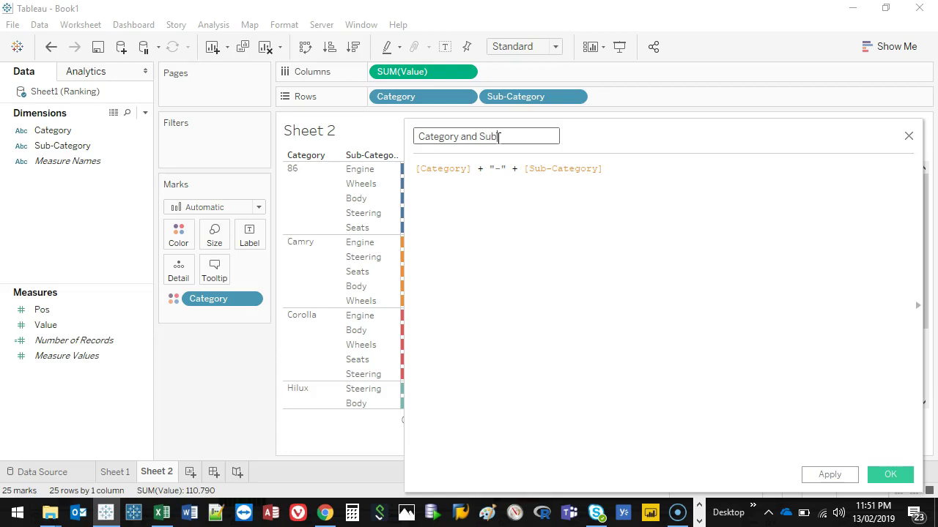
{"action": "left_click", "coordinate": [889, 475]}
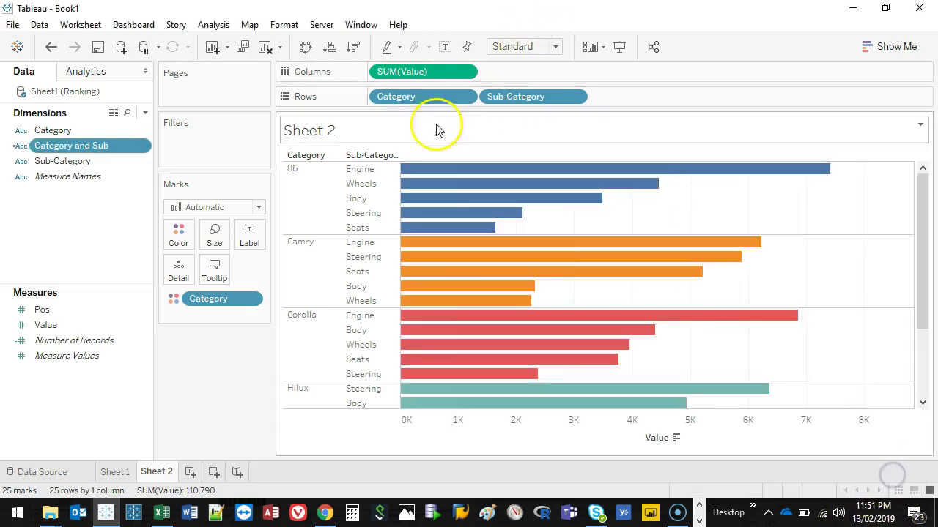
{"action": "left_click", "coordinate": [524, 97], "text": "ctrl"}
Put Category and Sub on Rows, sort its bars by Value descending, and widen the labels
{"action": "left_click_drag", "start_coordinate": [446, 105], "coordinate": [57, 241]}
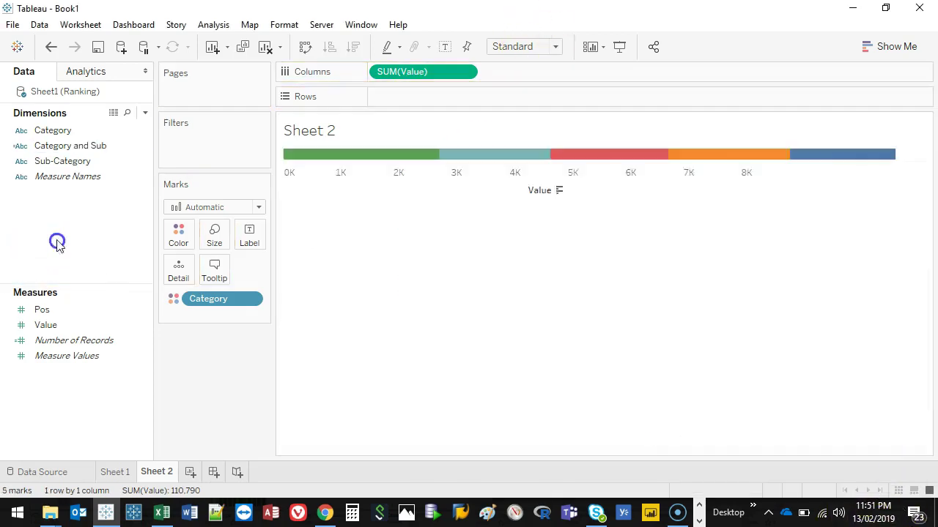
{"action": "left_click_drag", "start_coordinate": [57, 153], "coordinate": [432, 102]}
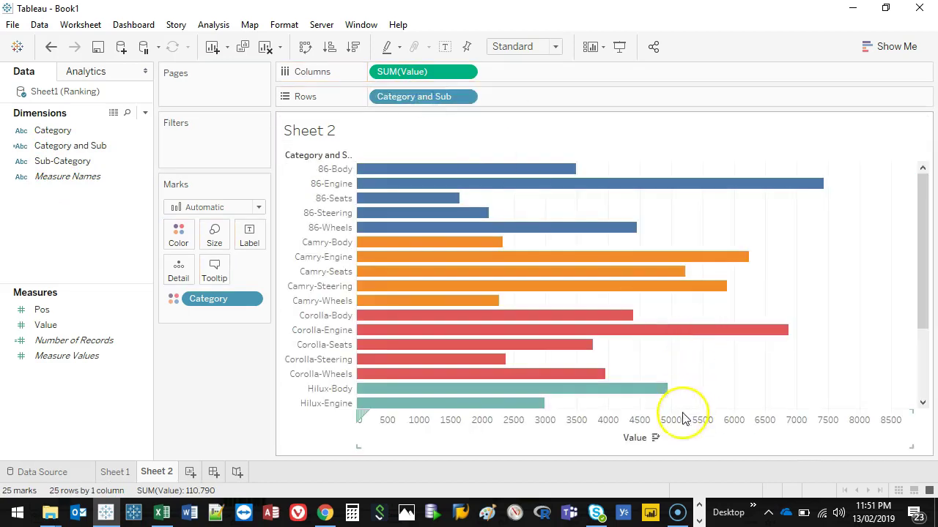
{"action": "left_click", "coordinate": [655, 438]}
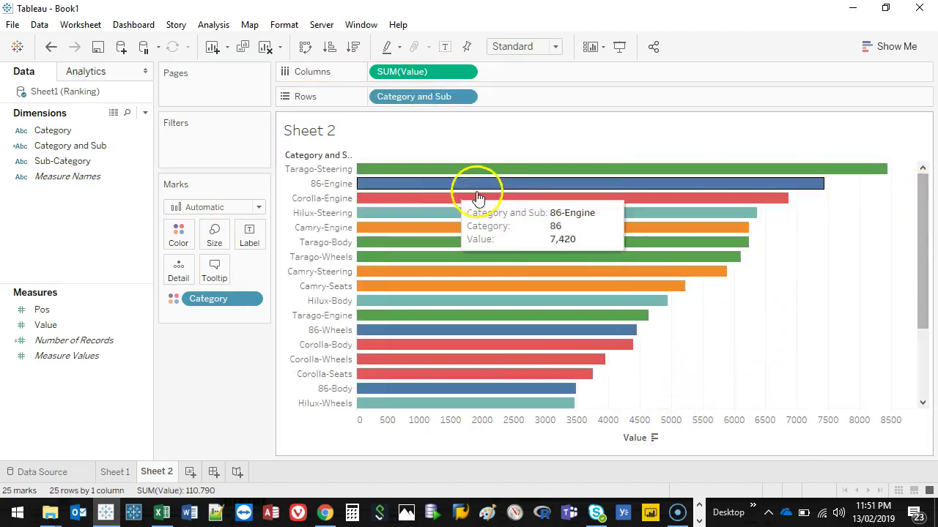
{"action": "left_click_drag", "start_coordinate": [355, 189], "coordinate": [417, 194]}
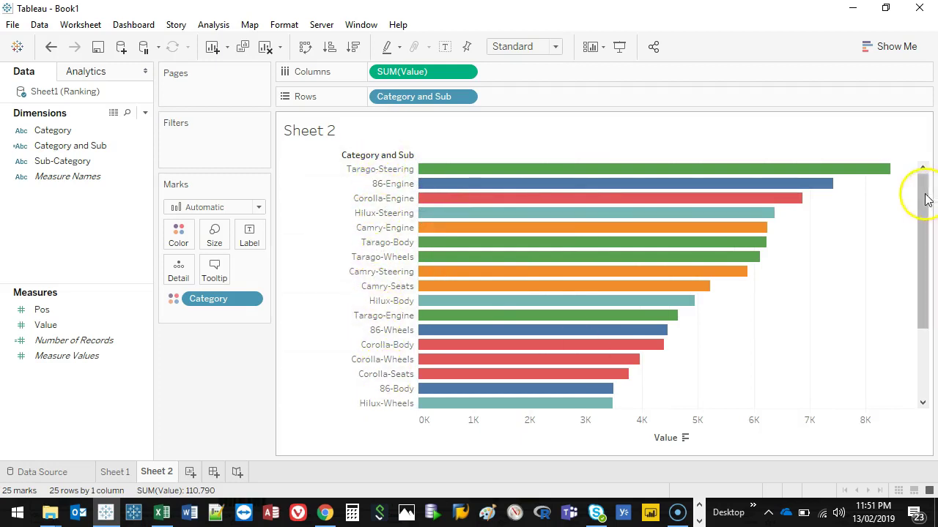
{"action": "left_click_drag", "start_coordinate": [923, 192], "coordinate": [934, 132]}
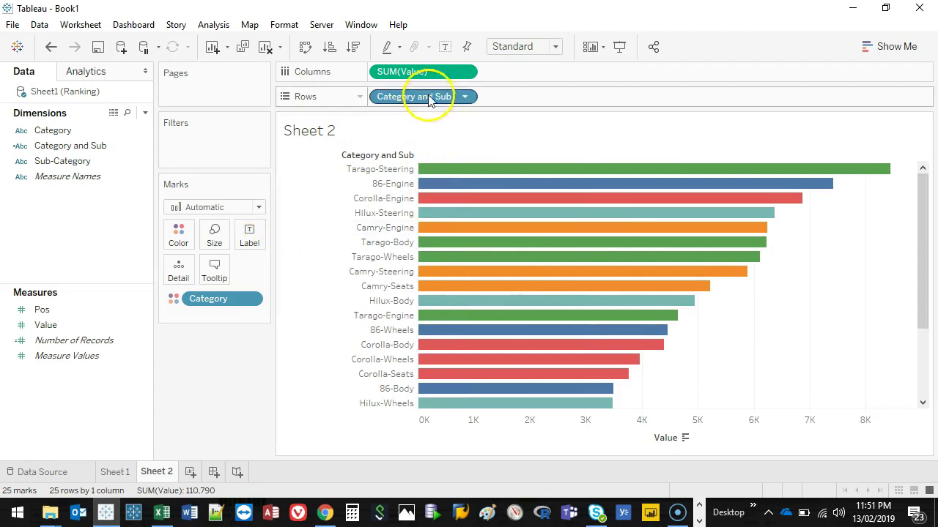
Swap Category and Sub for Category and Sub-Category on Rows, then duplicate SUM(Value) on Columns
{"action": "left_click_drag", "start_coordinate": [425, 96], "coordinate": [41, 241]}
{"action": "left_click", "coordinate": [110, 150]}
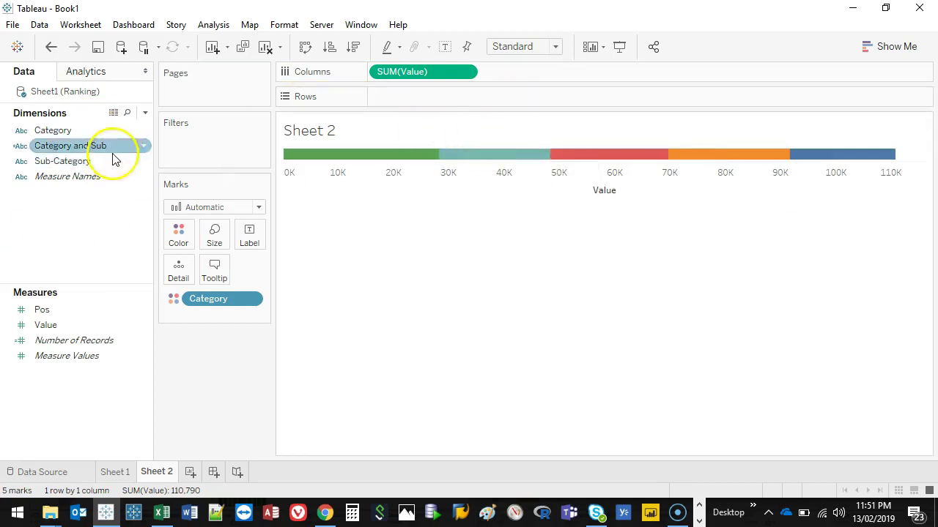
{"action": "left_click_drag", "start_coordinate": [48, 130], "coordinate": [388, 99]}
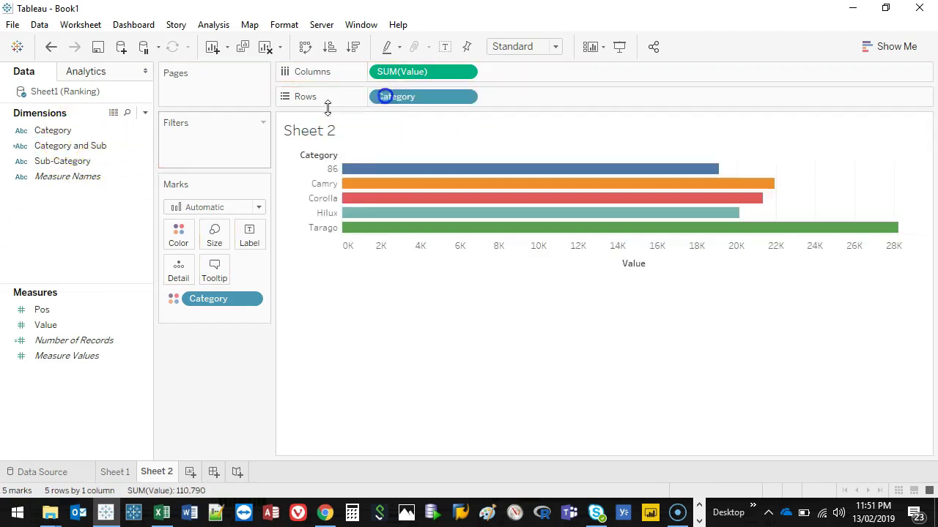
{"action": "left_click", "coordinate": [80, 161]}
{"action": "left_click_drag", "start_coordinate": [80, 162], "coordinate": [505, 96]}
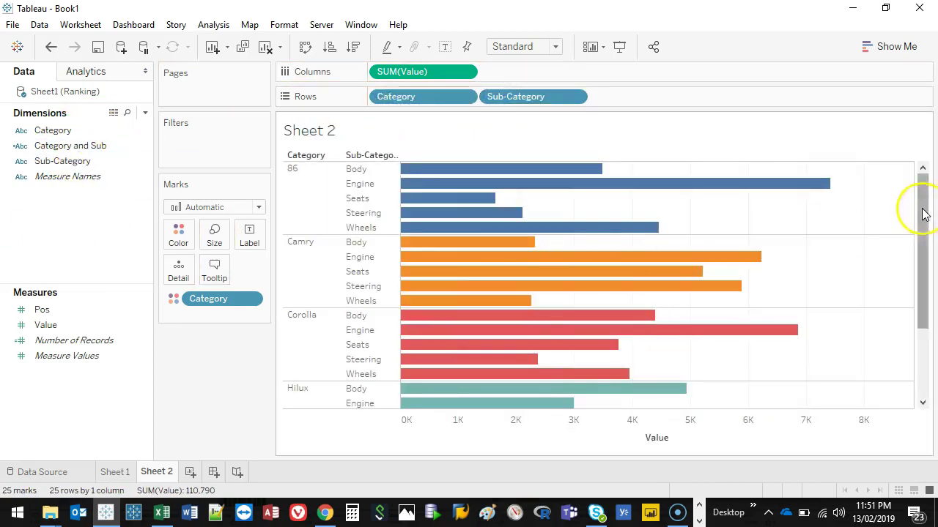
{"action": "left_click_drag", "start_coordinate": [918, 210], "coordinate": [927, 98]}
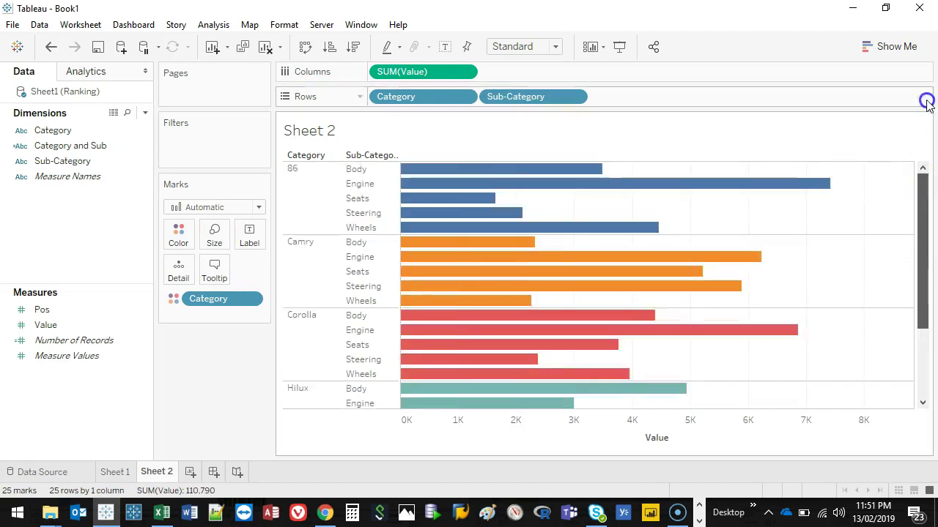
{"action": "left_click", "coordinate": [422, 75]}
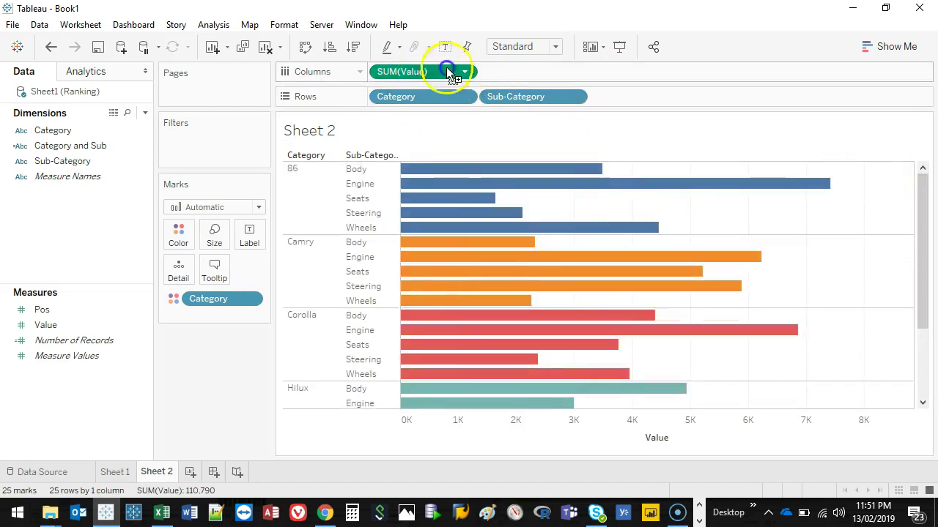
{"action": "left_click_drag", "start_coordinate": [448, 73], "coordinate": [570, 69]}
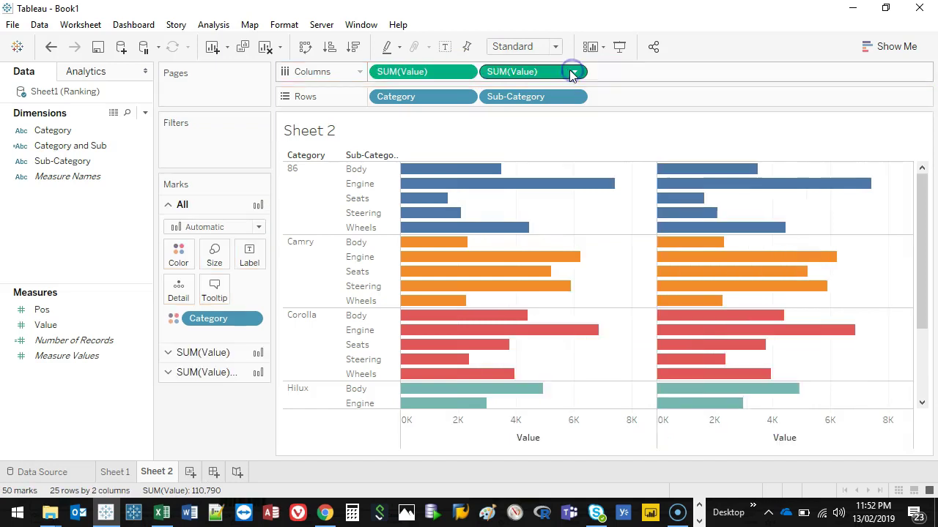
Convert the second SUM(Value) to a Rank quick table calculation and label its bars with the rank
{"action": "right_click", "coordinate": [536, 76]}
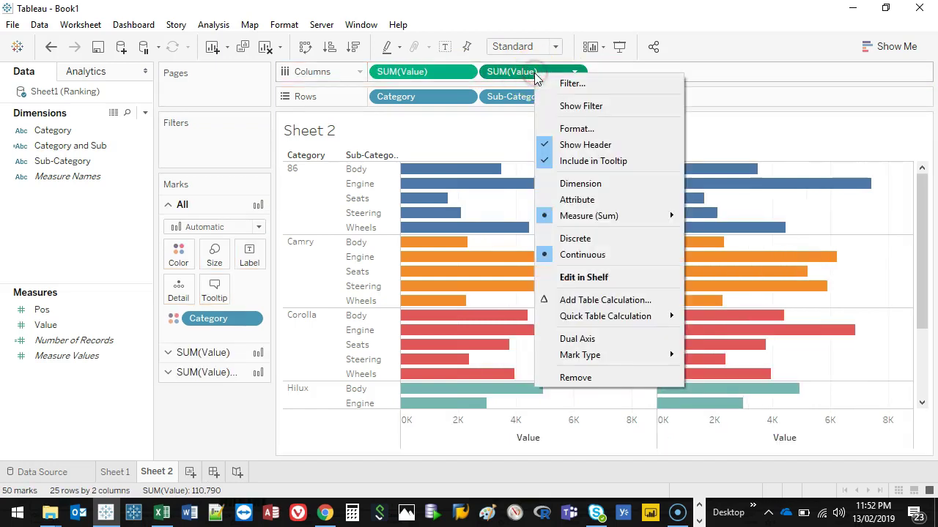
{"action": "mouse_move", "coordinate": [628, 318]}
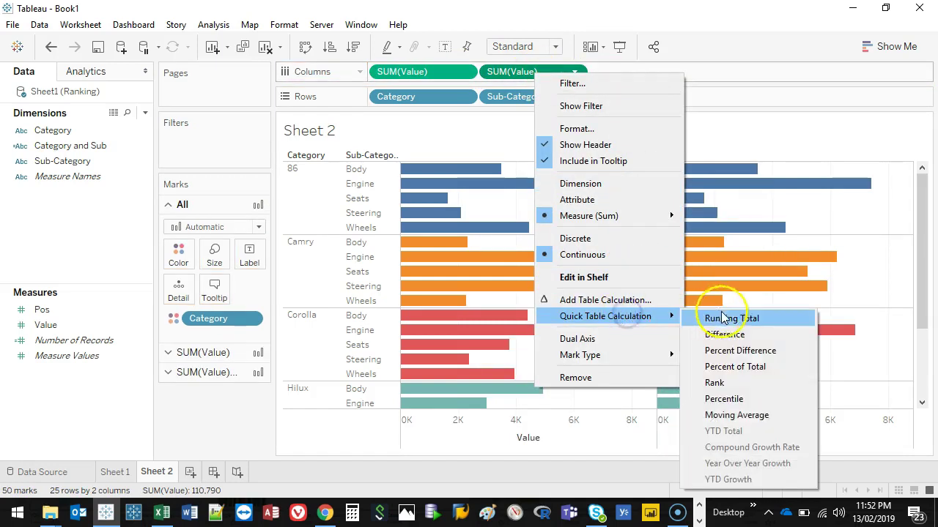
{"action": "left_click", "coordinate": [740, 386]}
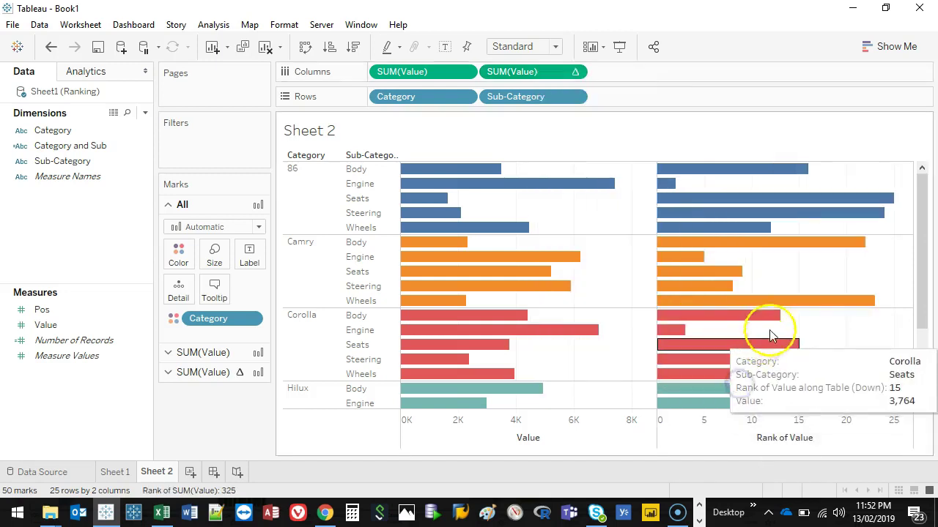
{"action": "left_click", "coordinate": [545, 76]}
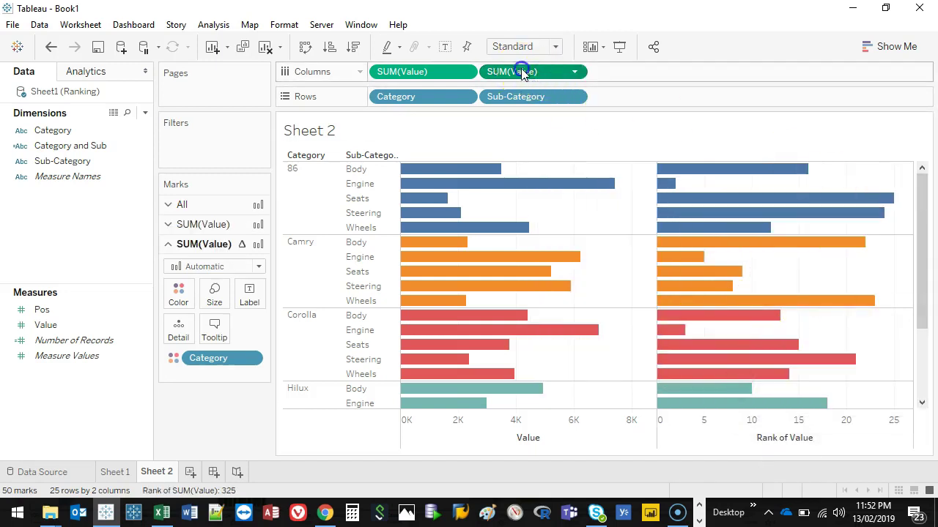
{"action": "left_click_drag", "start_coordinate": [521, 73], "coordinate": [248, 296]}
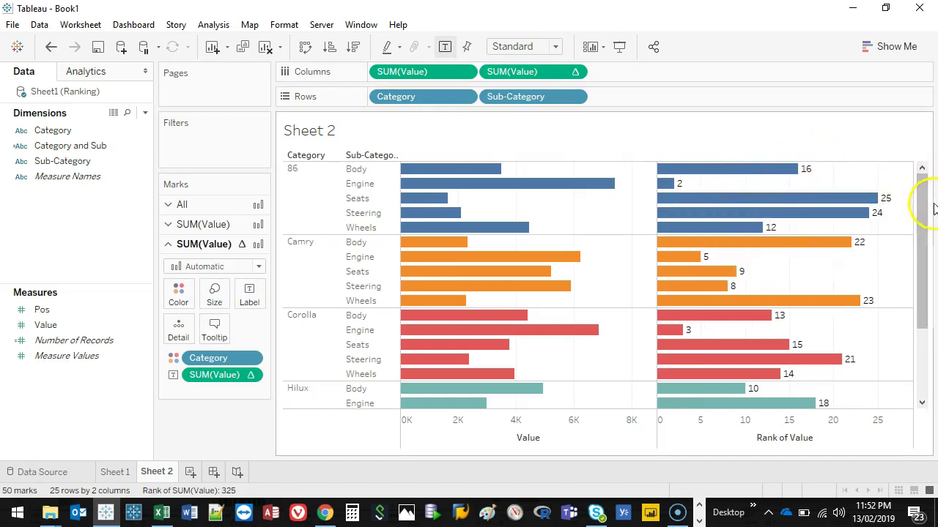
{"action": "left_click_drag", "start_coordinate": [932, 209], "coordinate": [925, 287]}
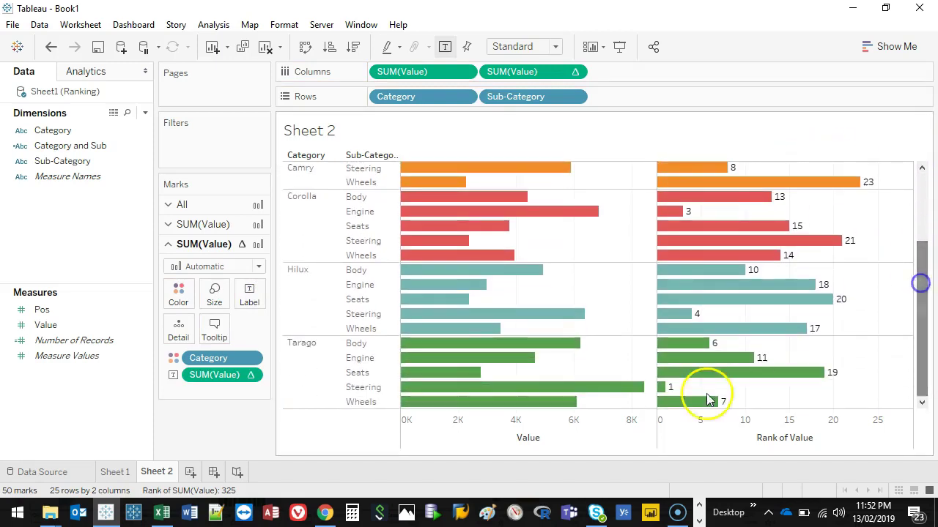
{"action": "mouse_move", "coordinate": [663, 397]}
{"action": "left_click_drag", "start_coordinate": [915, 324], "coordinate": [927, 230]}
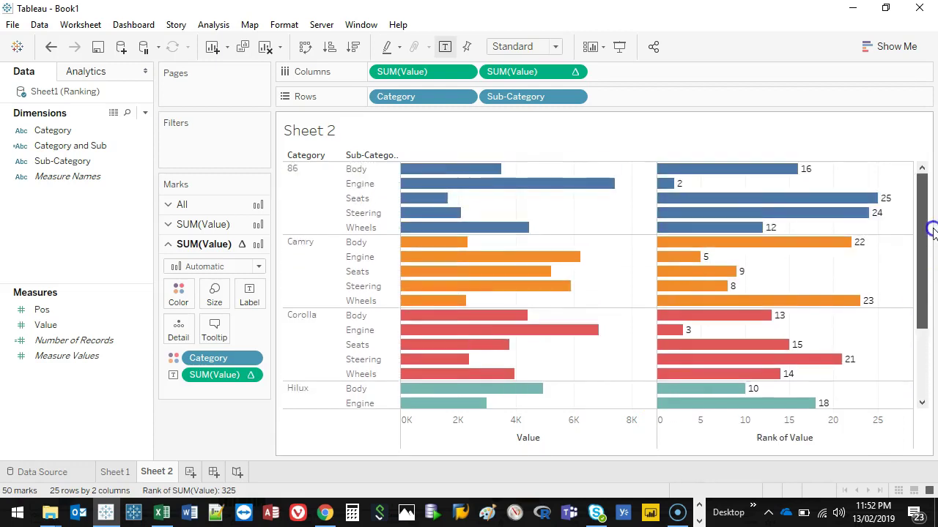
{"action": "mouse_move", "coordinate": [876, 202]}
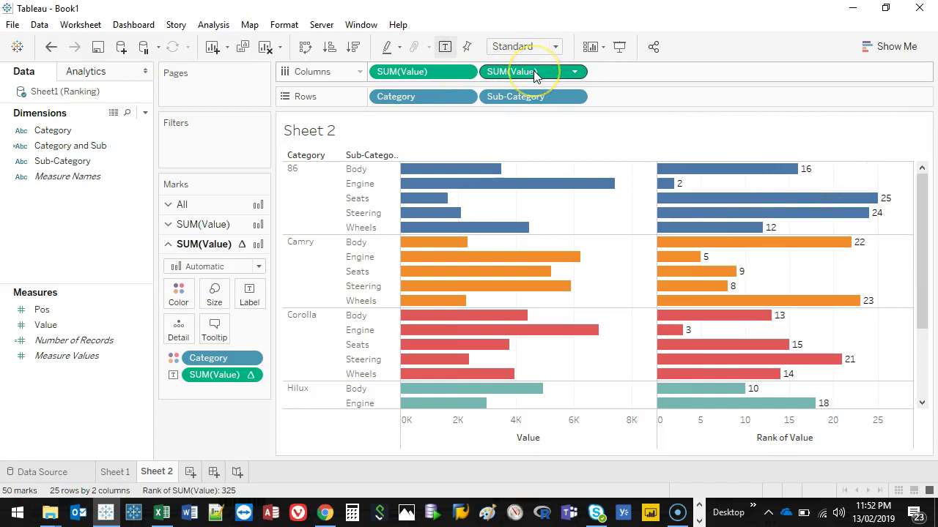
Move Rank of Value to Rows as a discrete field ahead of Category
{"action": "left_click_drag", "start_coordinate": [535, 77], "coordinate": [652, 101]}
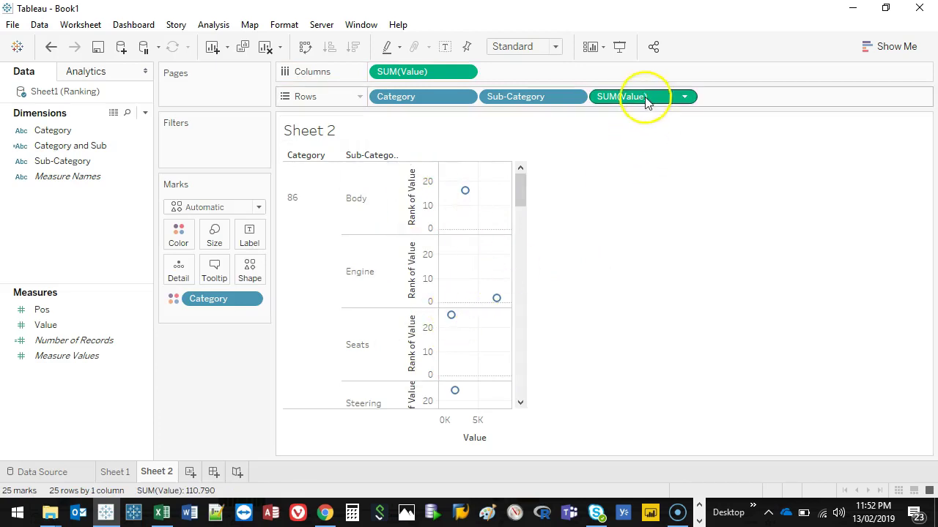
{"action": "right_click", "coordinate": [649, 96]}
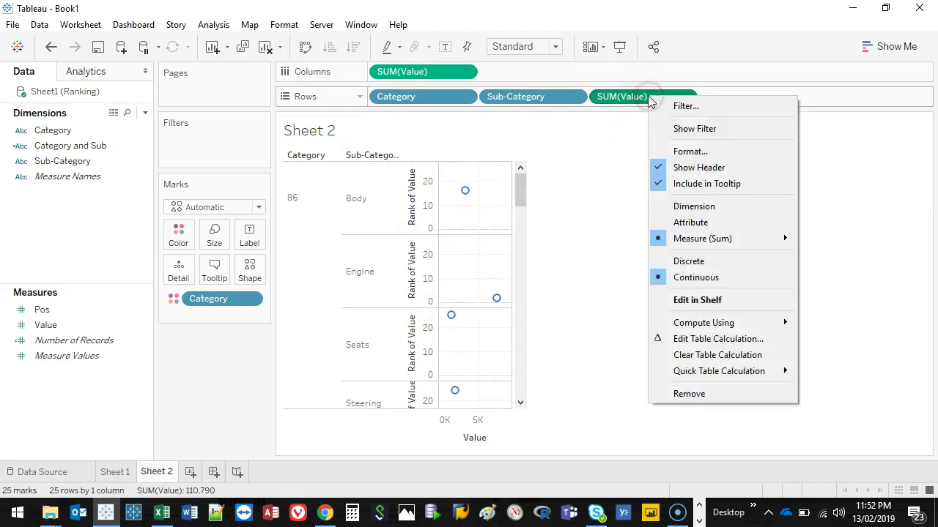
{"action": "left_click", "coordinate": [719, 263]}
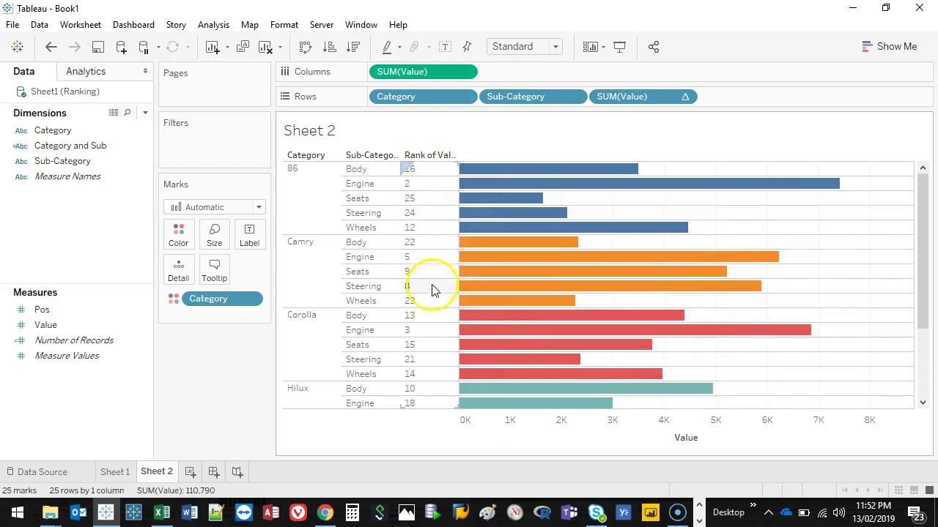
{"action": "left_click_drag", "start_coordinate": [408, 137], "coordinate": [418, 435]}
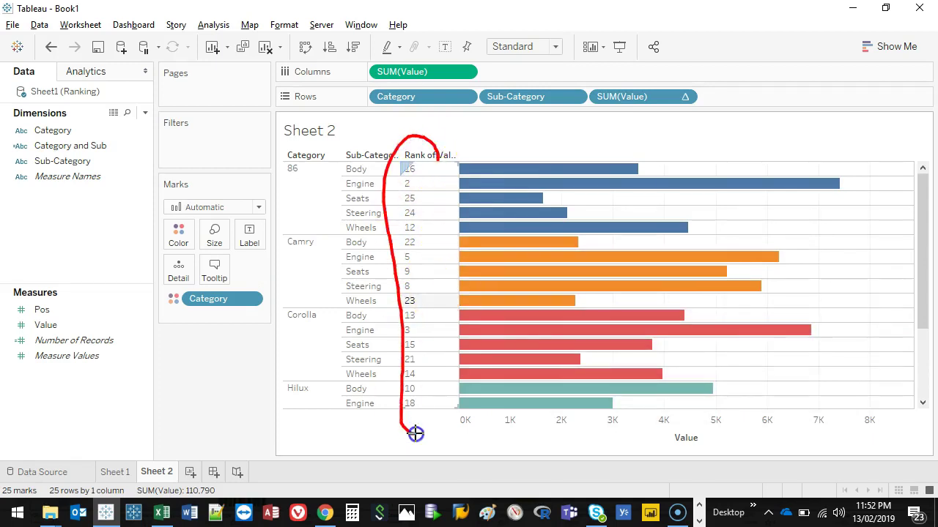
{"action": "mouse_move", "coordinate": [623, 97]}
{"action": "left_mouse_down"}
{"action": "mouse_move", "coordinate": [627, 106]}
{"action": "mouse_move", "coordinate": [373, 95]}
{"action": "left_mouse_up"}
Select the rank 1 and 2 rows and the rank column cells to inspect them, then clear the selection
{"action": "left_click", "coordinate": [292, 174]}
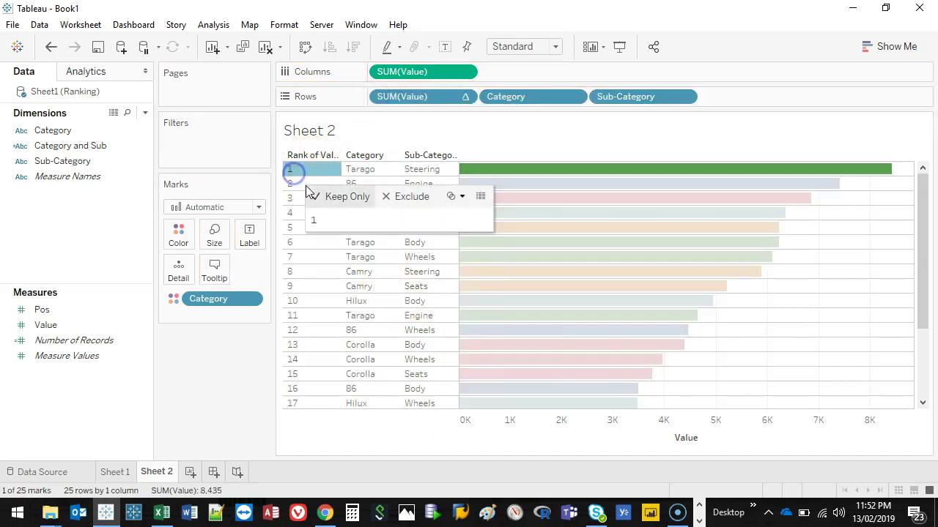
{"action": "left_click", "coordinate": [298, 184]}
{"action": "left_click", "coordinate": [298, 184]}
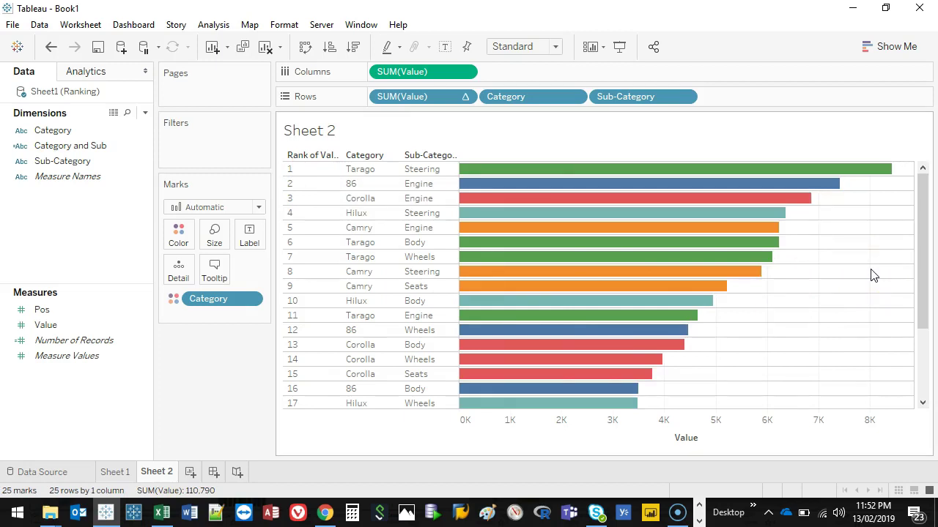
{"action": "left_click", "coordinate": [331, 165]}
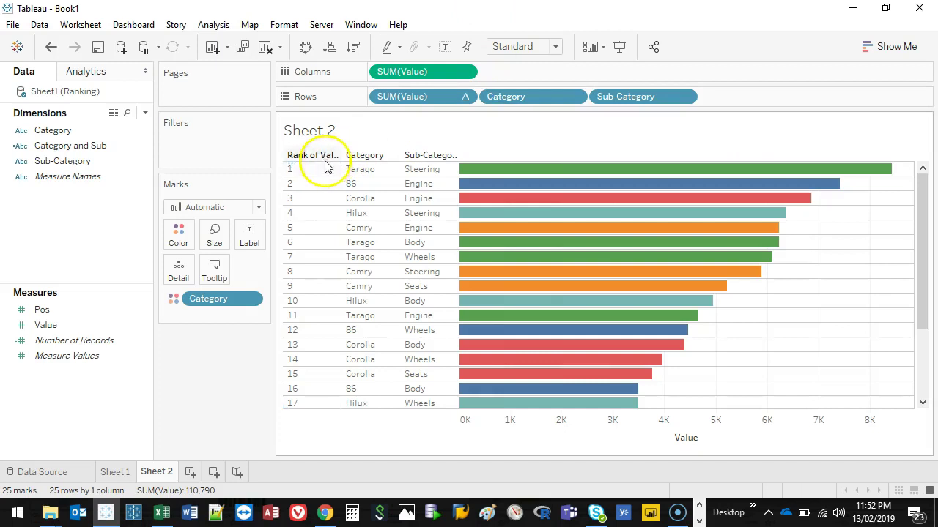
{"action": "left_click", "coordinate": [322, 183]}
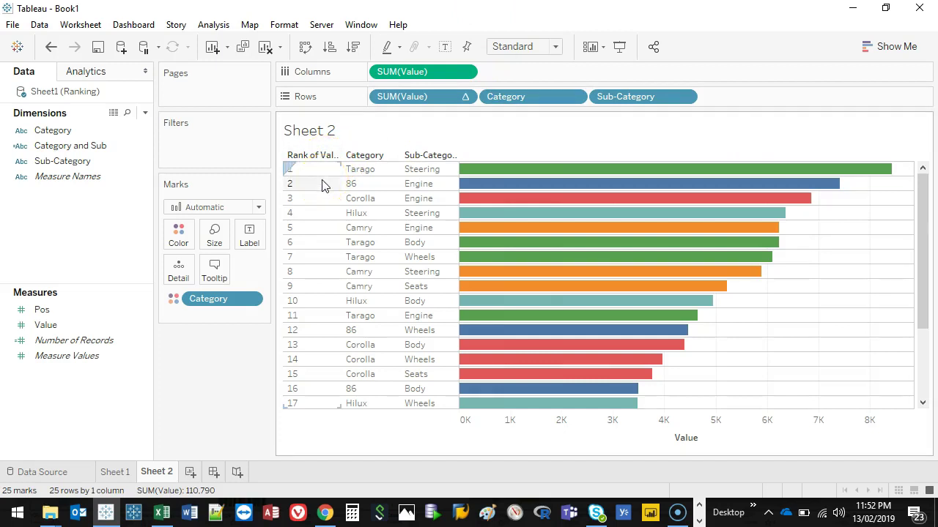
{"action": "left_click", "coordinate": [363, 165]}
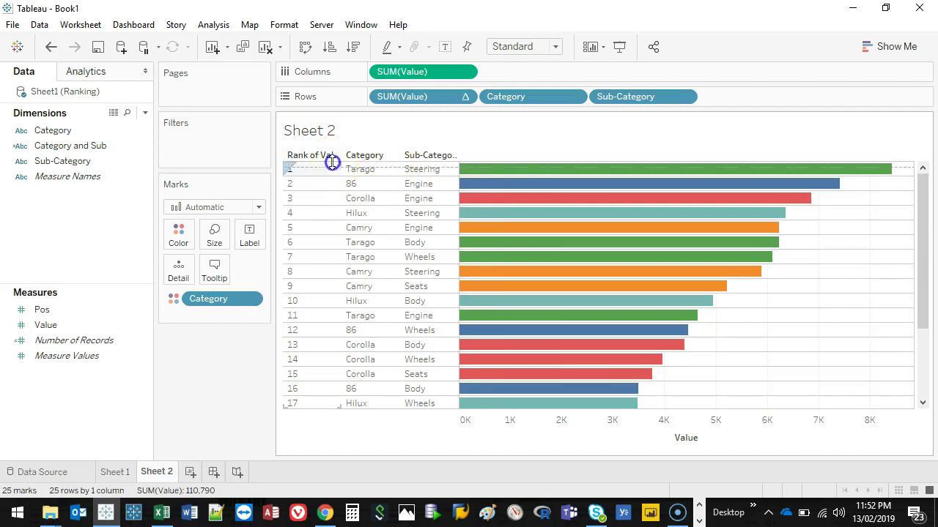
Heighten the header row so 'Rank of Value' wraps fully onto two lines
{"action": "left_click_drag", "start_coordinate": [332, 162], "coordinate": [330, 176]}
{"action": "left_click_drag", "start_coordinate": [922, 192], "coordinate": [915, 130]}
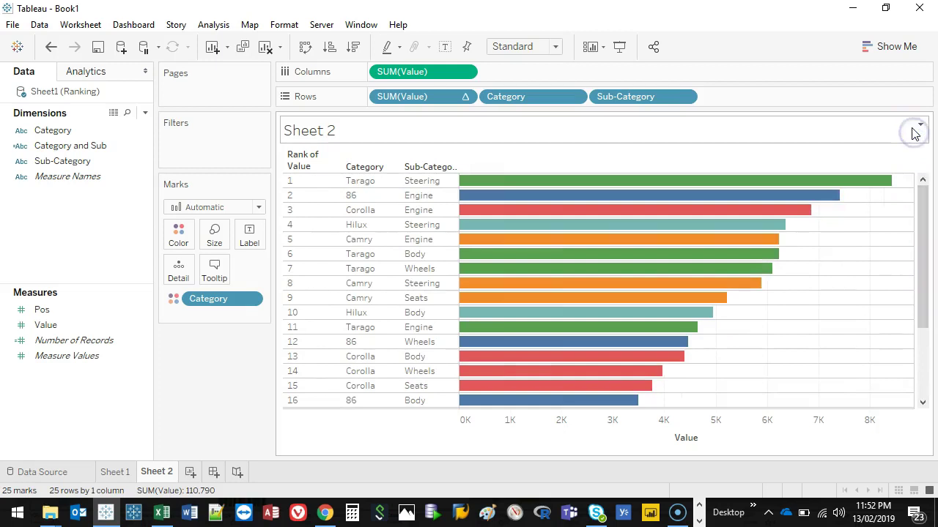
{"action": "left_click", "coordinate": [176, 240]}
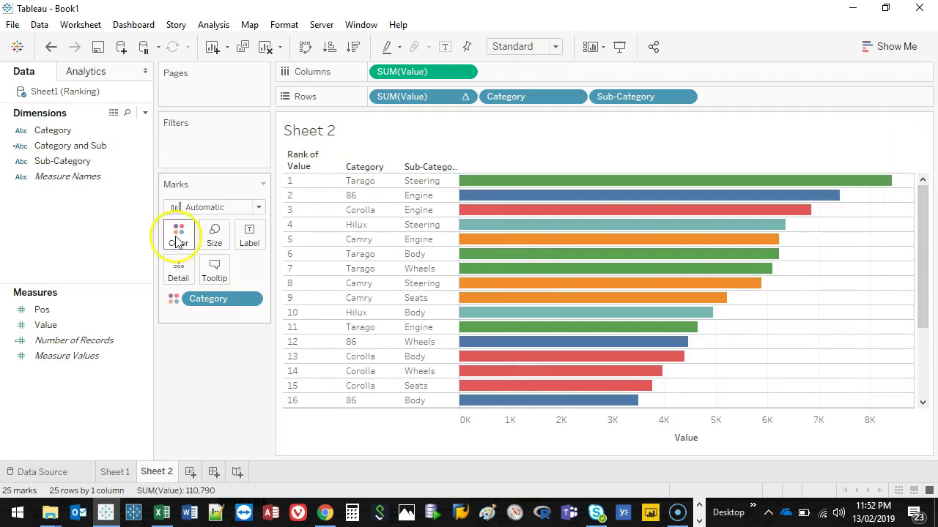